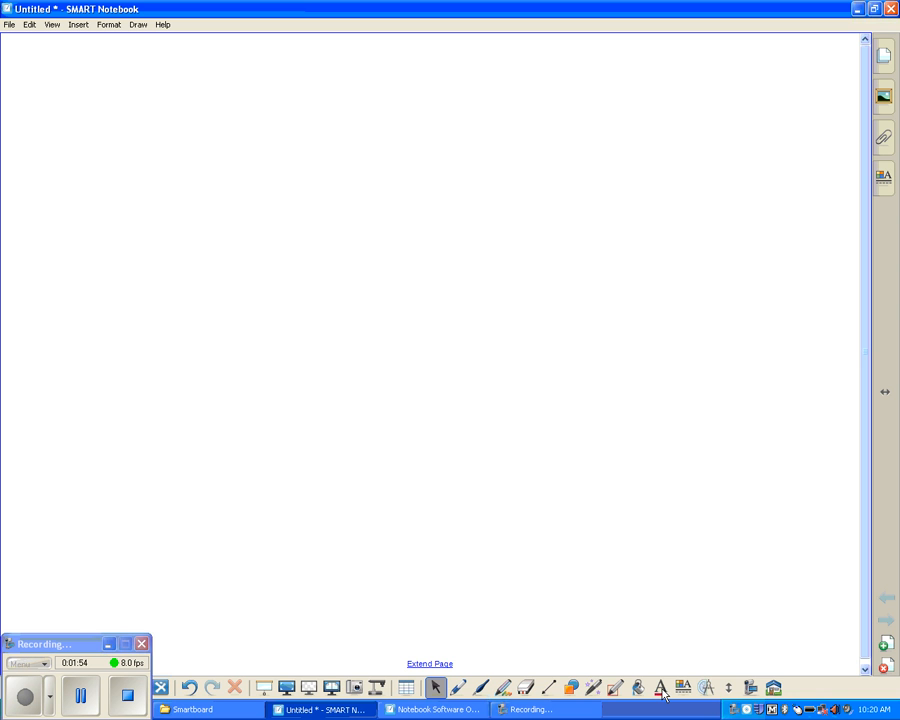
# Add a text object reading "start typing" in the upper middle of the page, using the smallest black text style
pyautogui.click(662, 690)
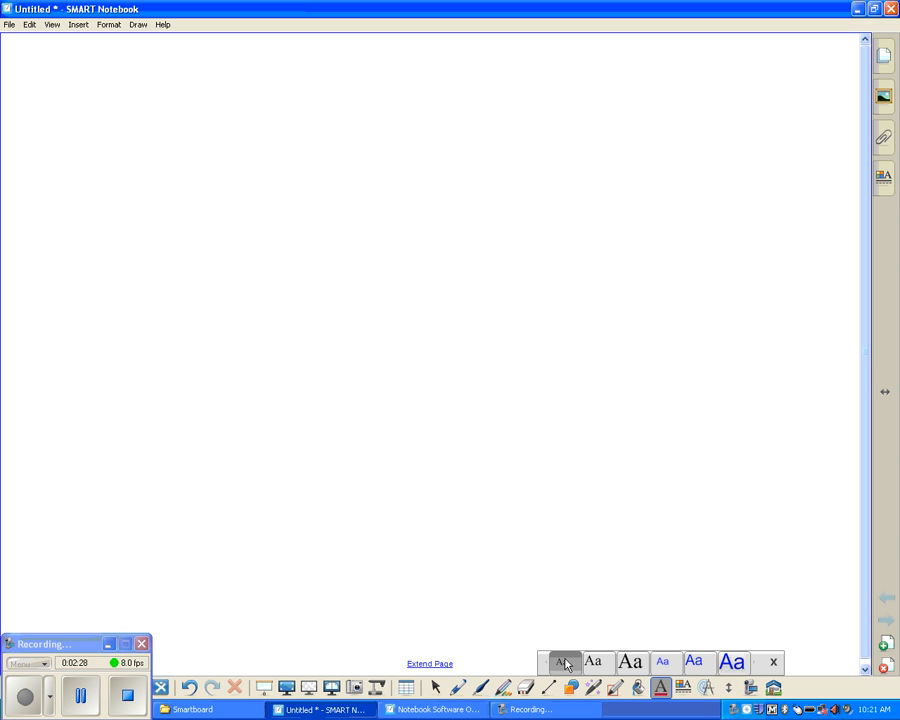
pyautogui.click(366, 221)
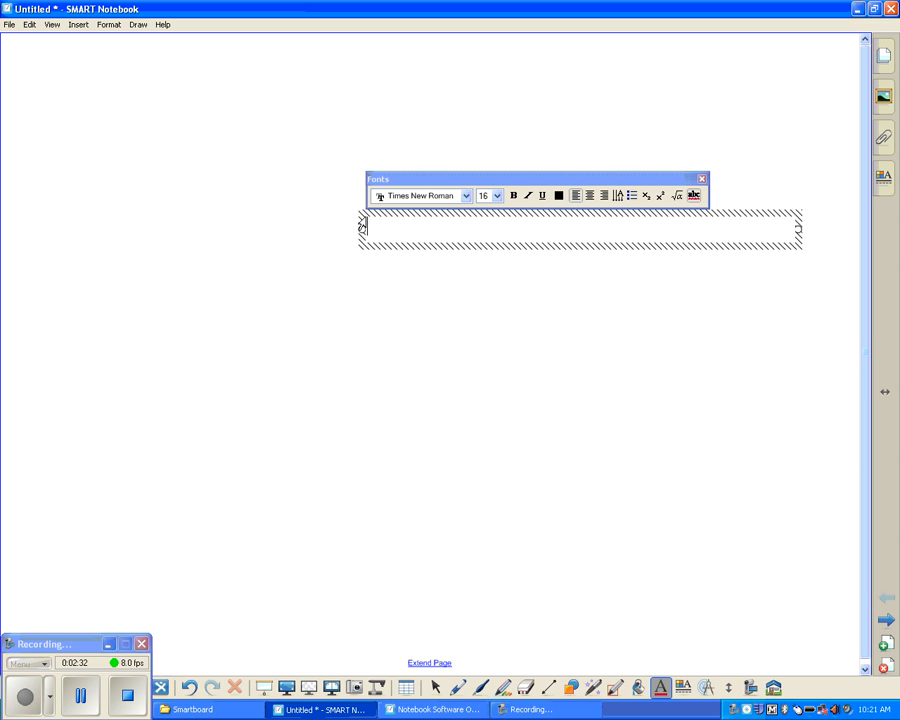
pyautogui.write('start typing')
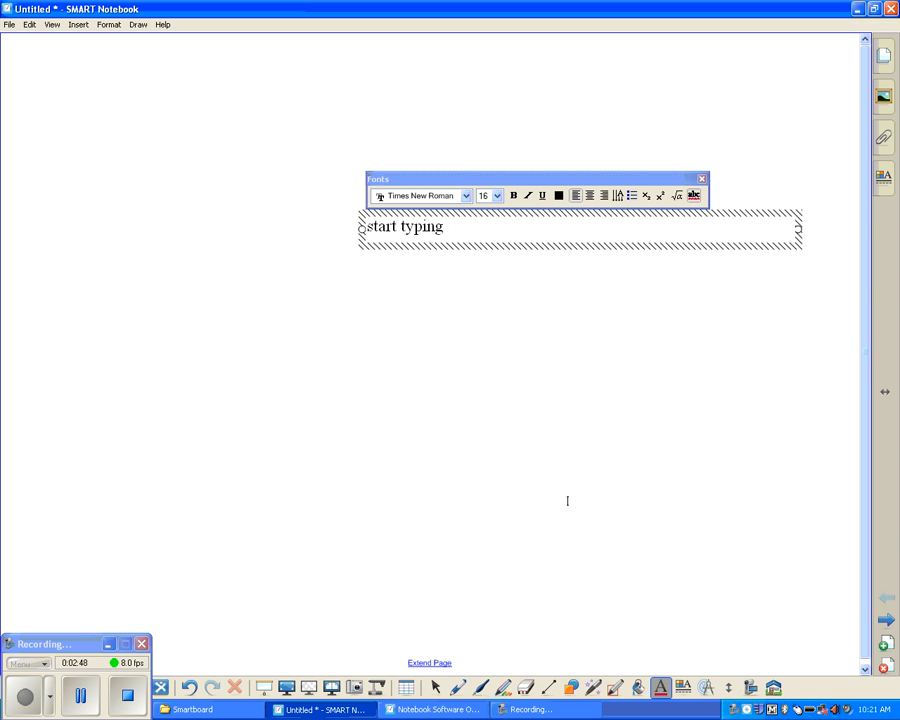
pyautogui.click(407, 301)
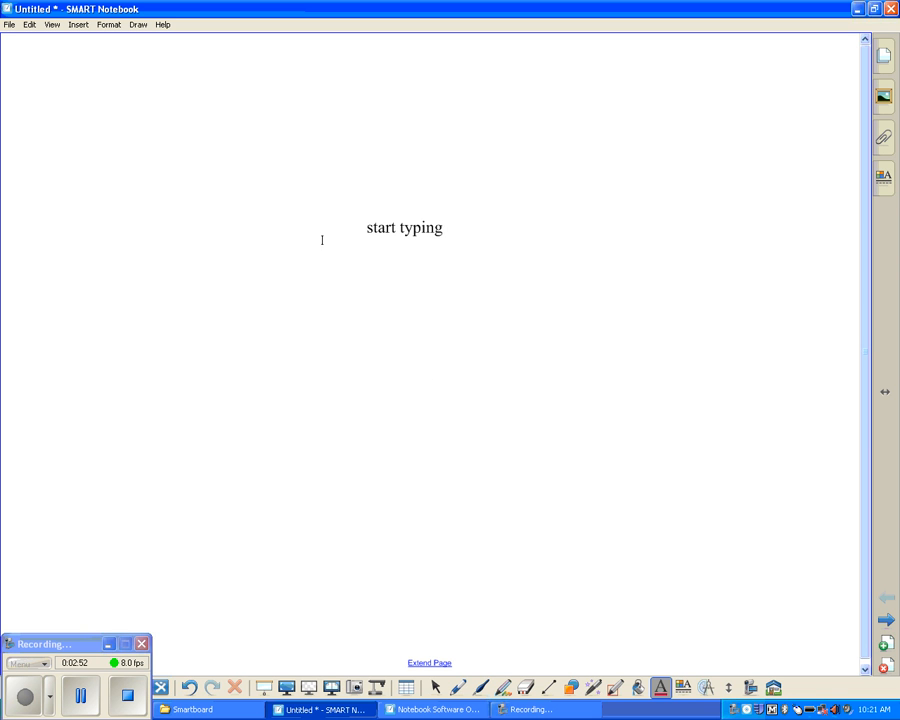
# Add a second text object reading "type again" below the "start typing" text, leaving no empty text box behind
pyautogui.click(315, 356)
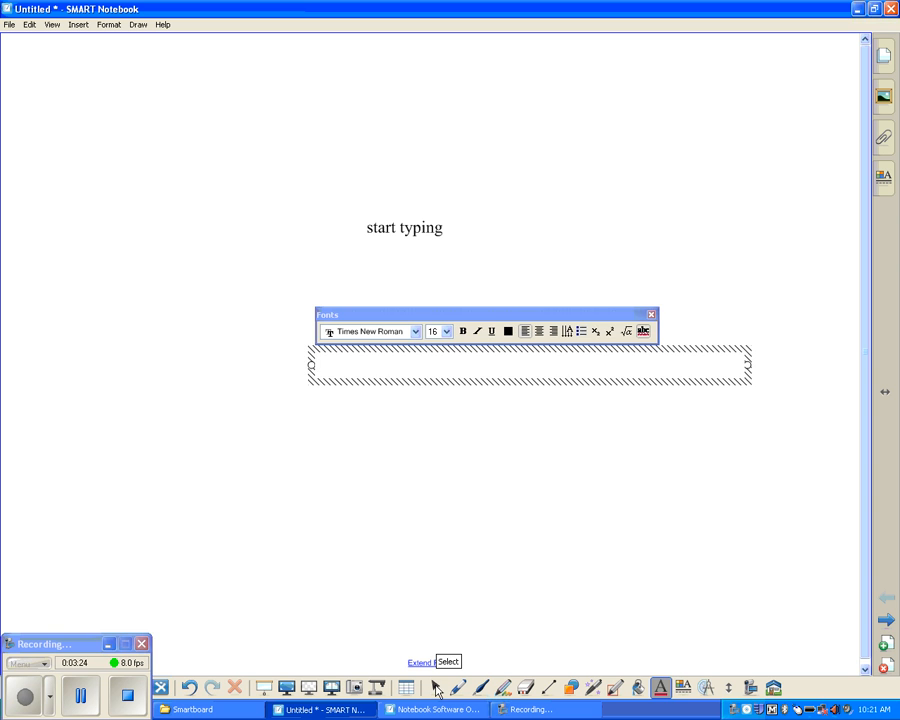
pyautogui.click(436, 688)
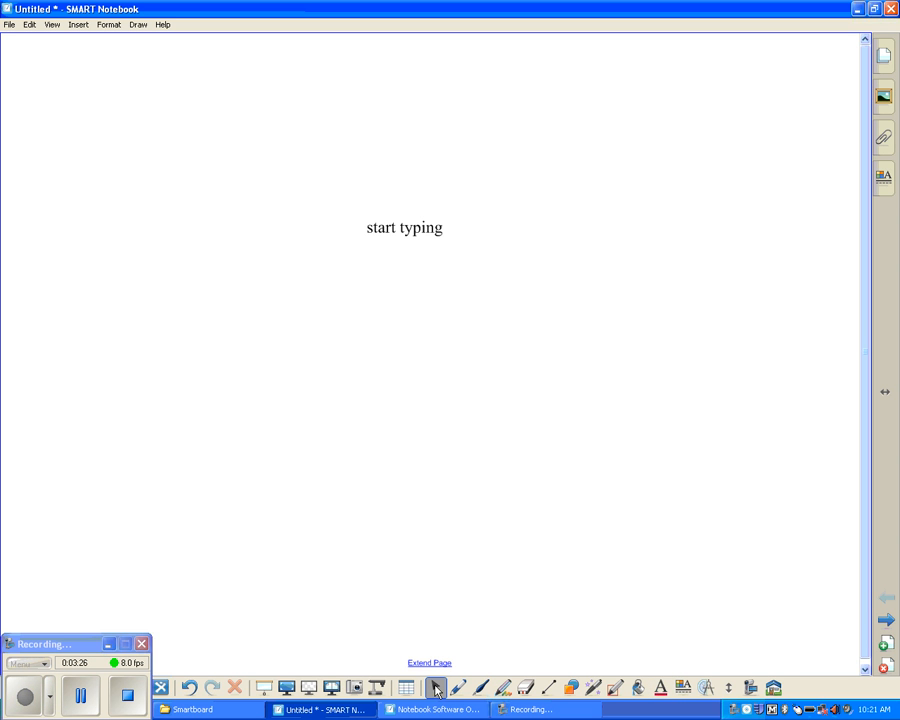
pyautogui.doubleClick(324, 342)
pyautogui.write('type again')
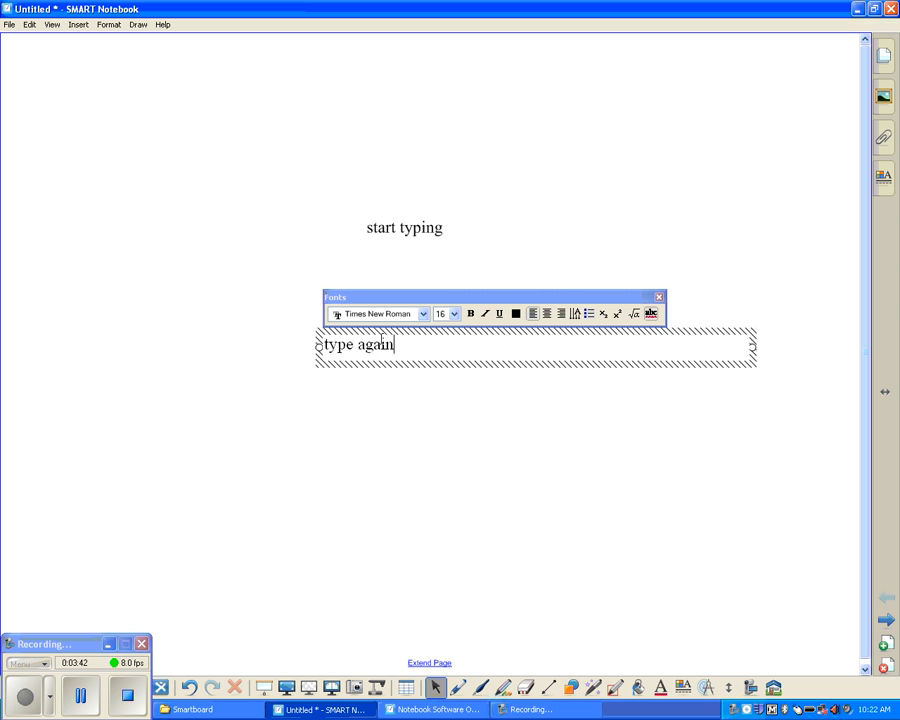
pyautogui.click(236, 344)
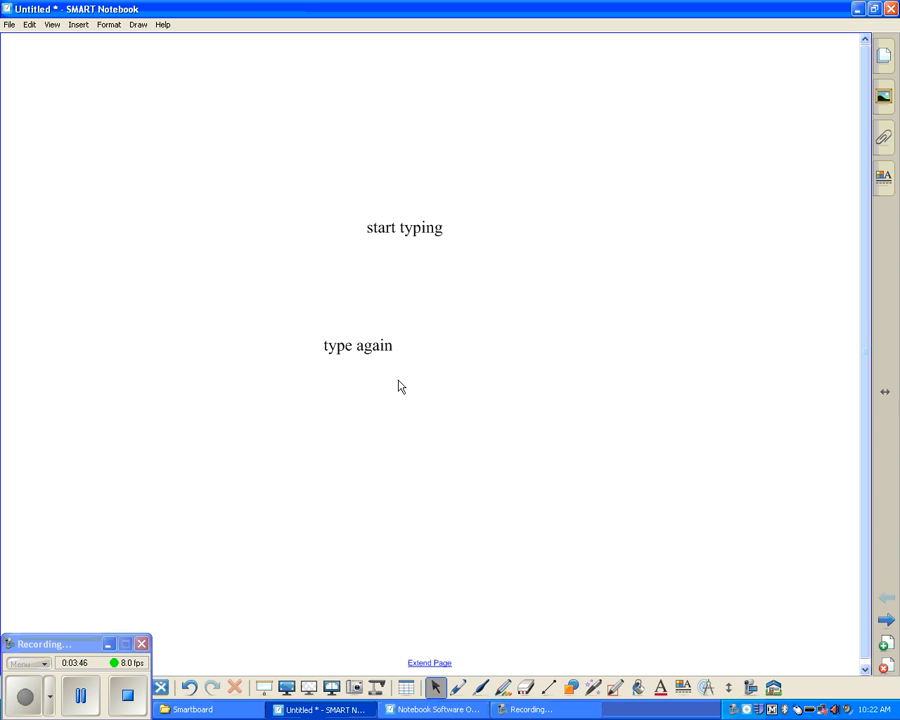
# Move the "start typing" text object up and to the right on the page
pyautogui.moveTo(426, 231); pyautogui.dragTo(551, 177)
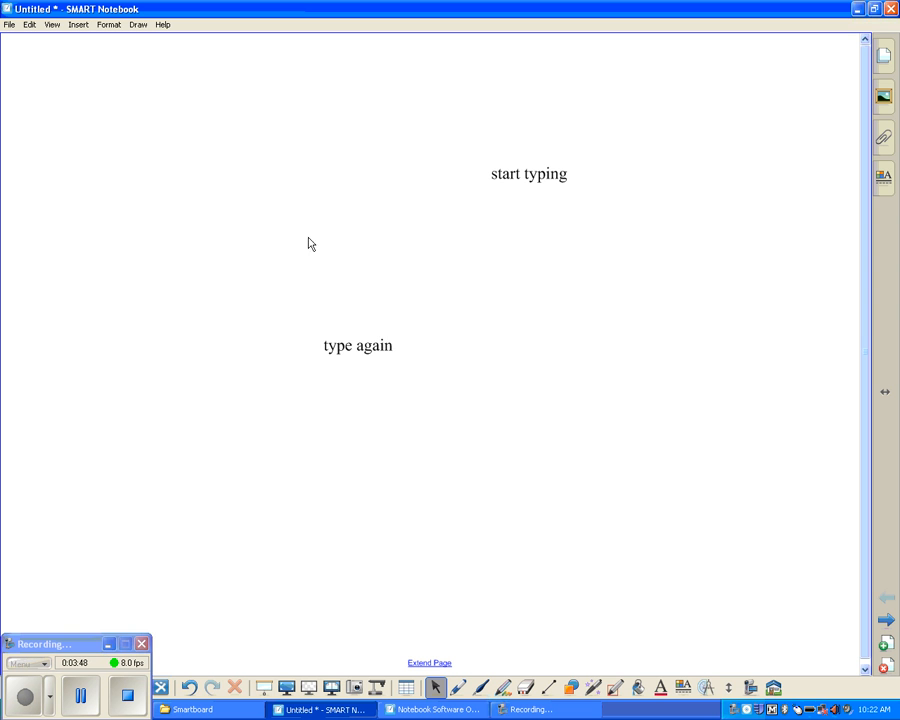
pyautogui.click(356, 345)
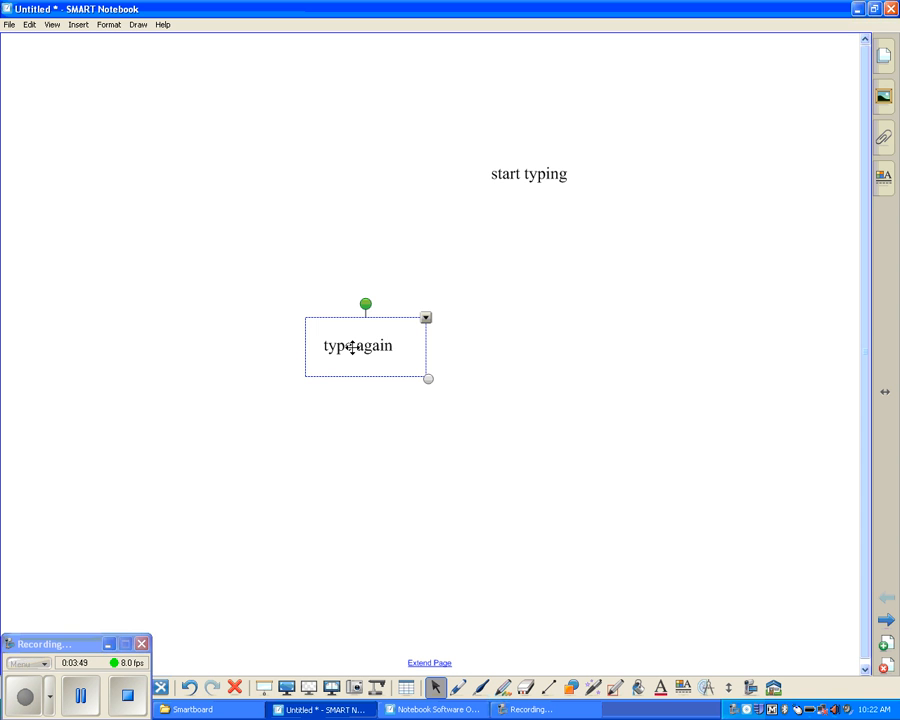
pyautogui.click(323, 292)
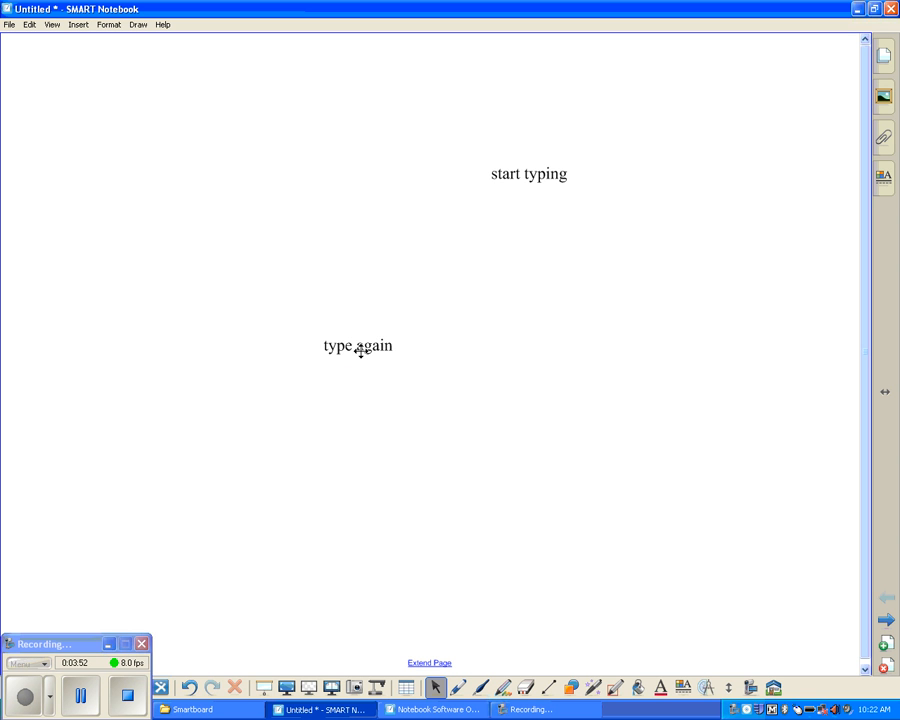
pyautogui.doubleClick(357, 344)
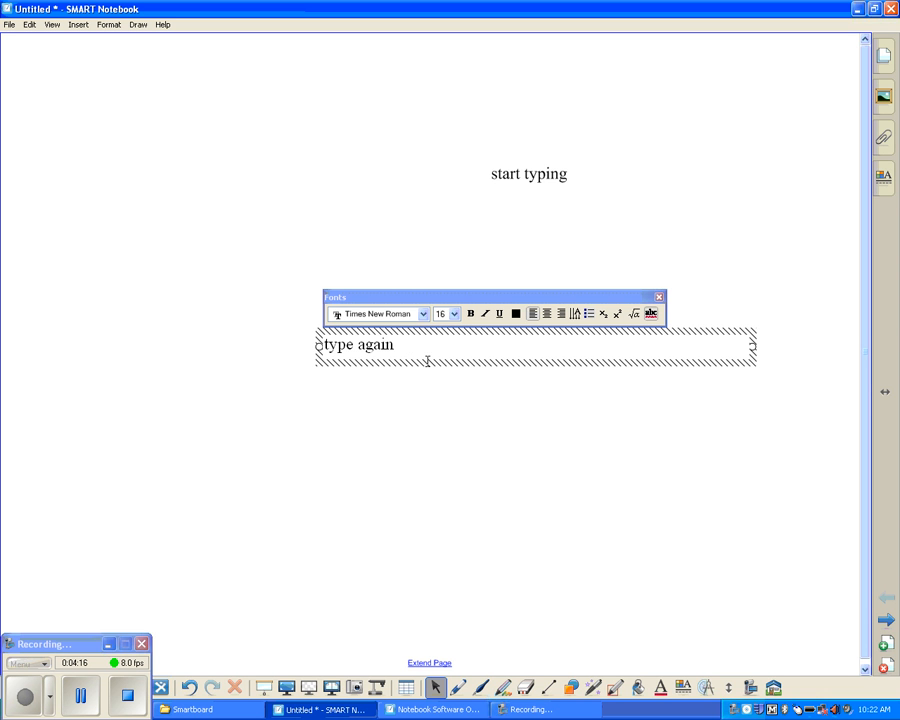
pyautogui.click(660, 687)
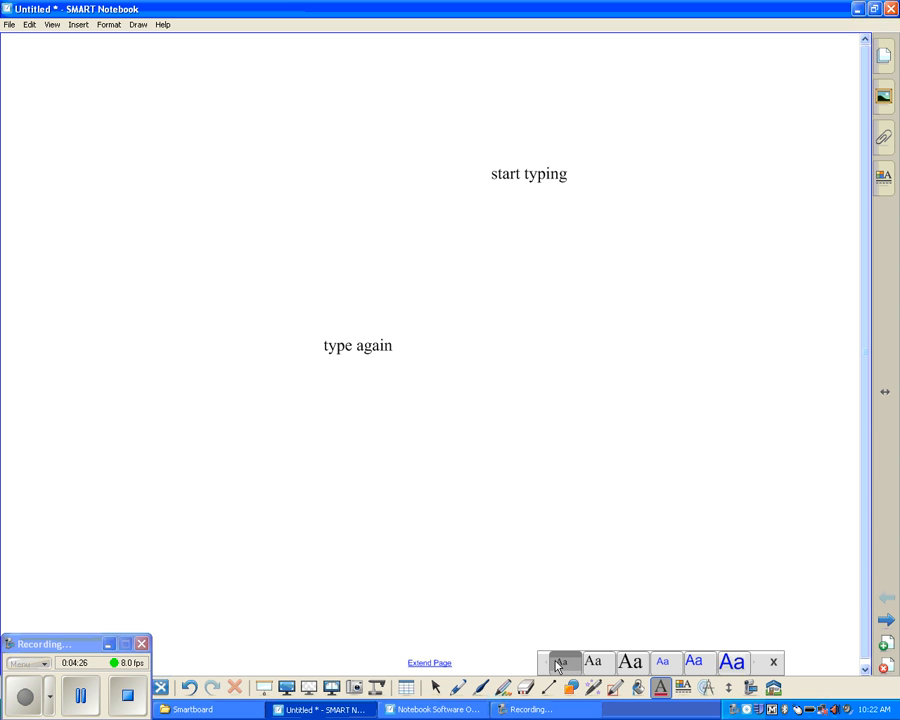
pyautogui.click(435, 688)
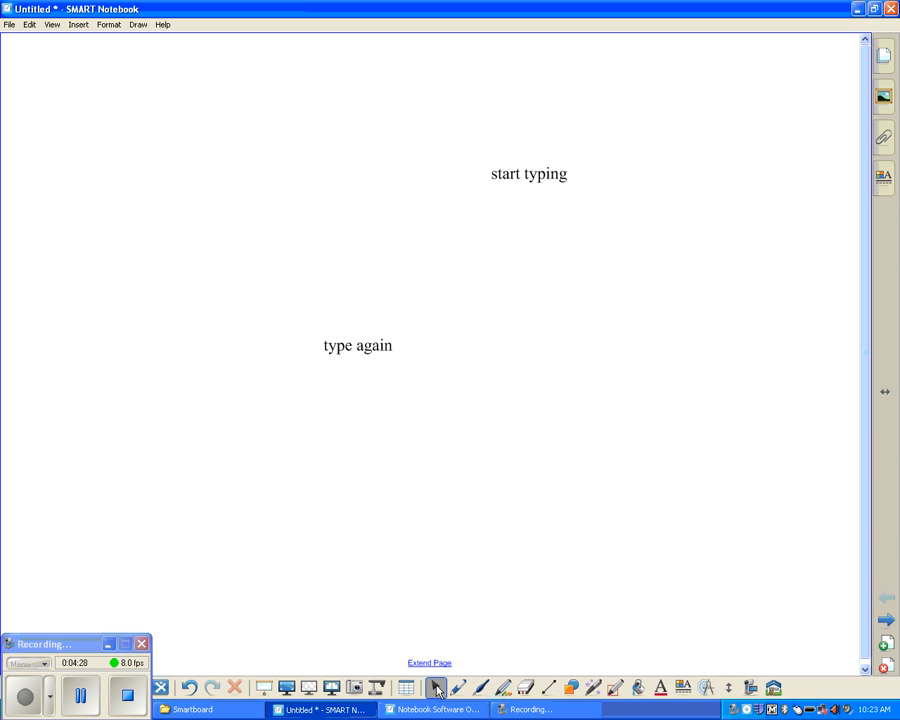
pyautogui.click(348, 346)
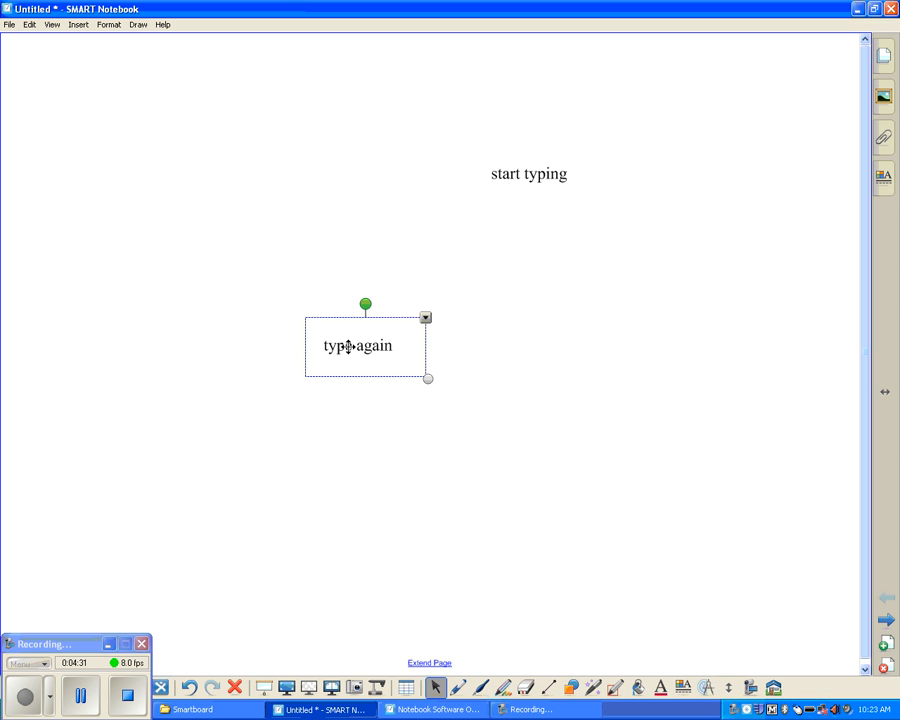
pyautogui.click(334, 290)
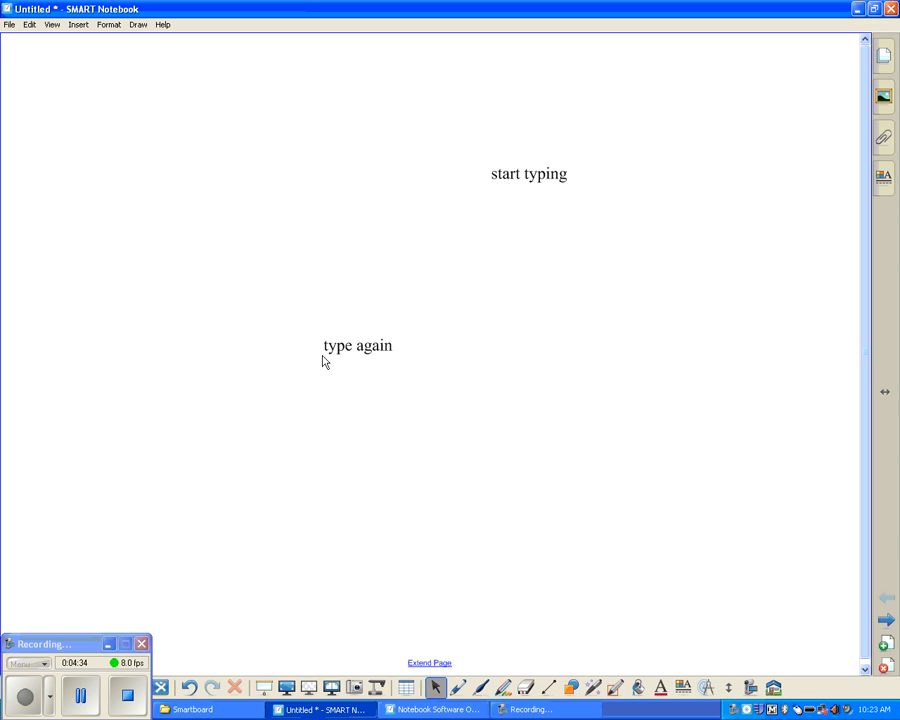
# Reposition both text objects, placing "type again" slightly higher and further left and "start typing" slightly up and to the right
pyautogui.moveTo(338, 346); pyautogui.dragTo(362, 290)
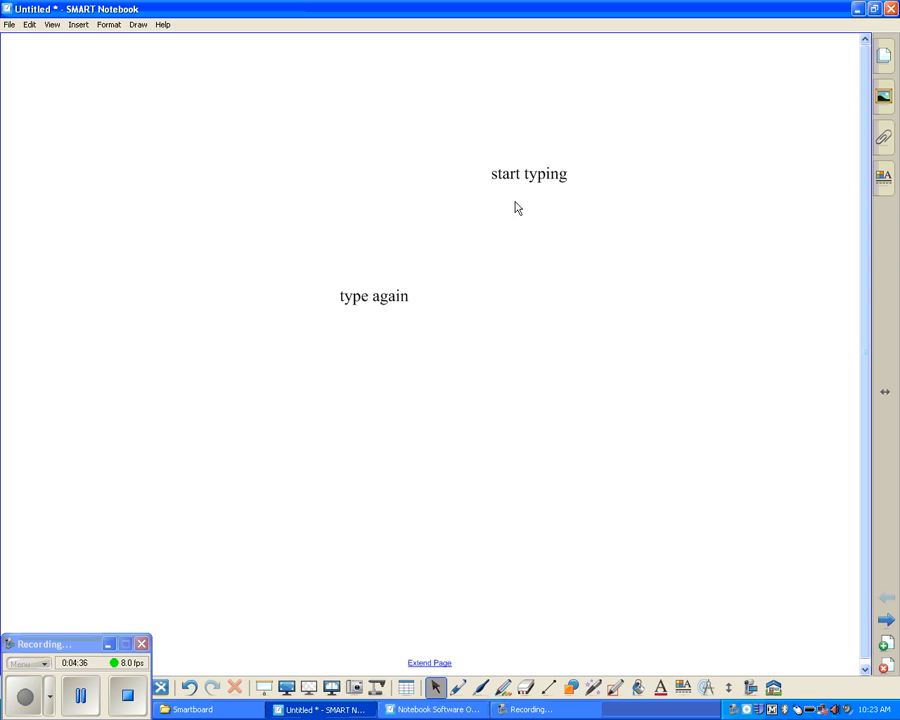
pyautogui.moveTo(518, 174); pyautogui.dragTo(545, 163)
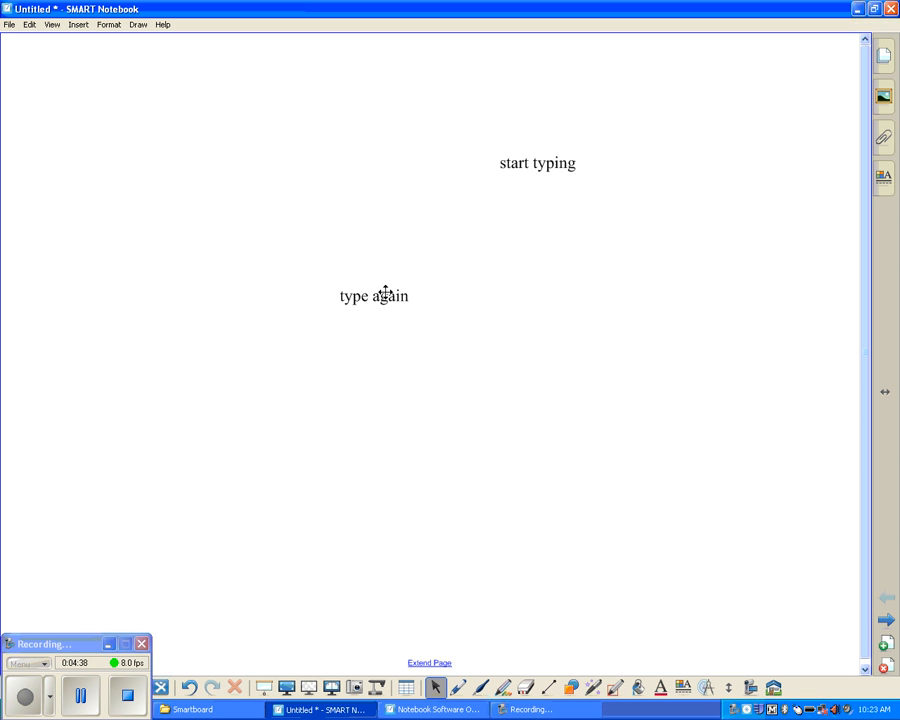
pyautogui.moveTo(381, 302); pyautogui.dragTo(352, 310)
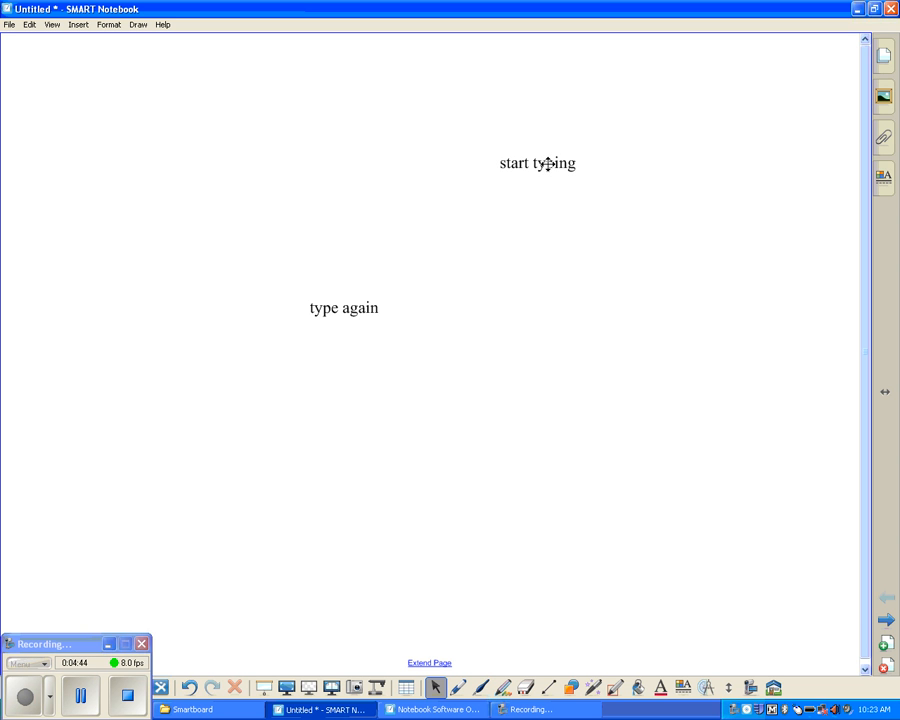
pyautogui.click(354, 306)
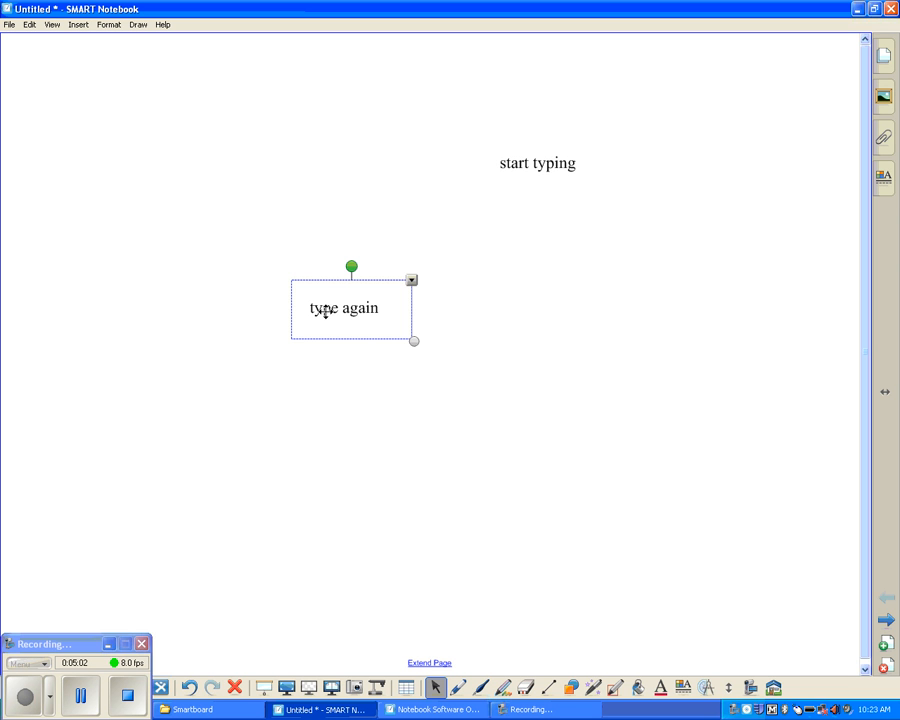
pyautogui.click(470, 295)
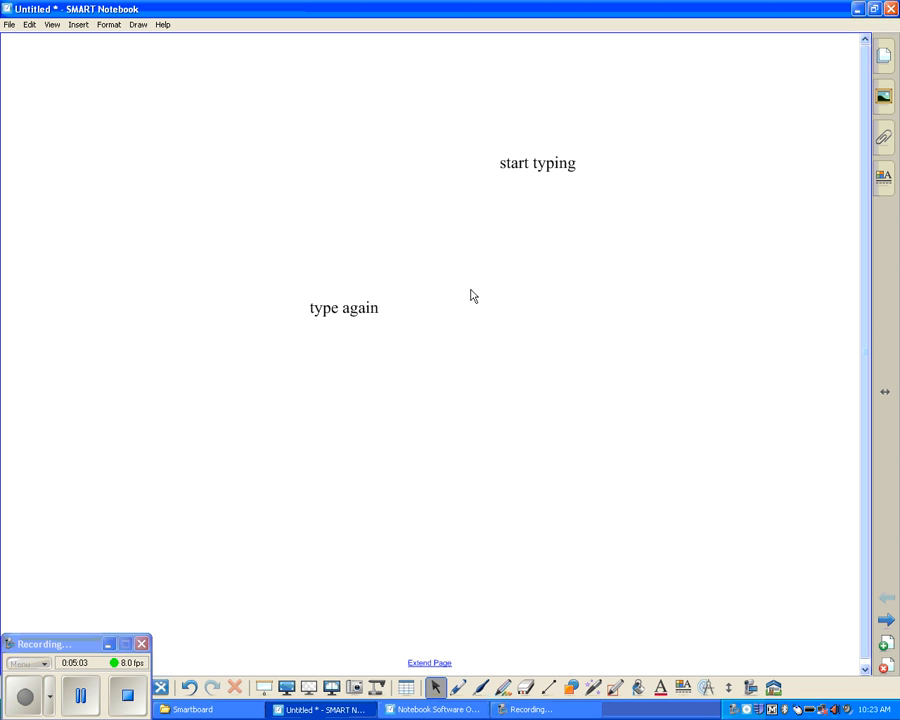
# Set the whole "type again" text to the Comic Sans MS font at size 36
pyautogui.doubleClick(327, 307)
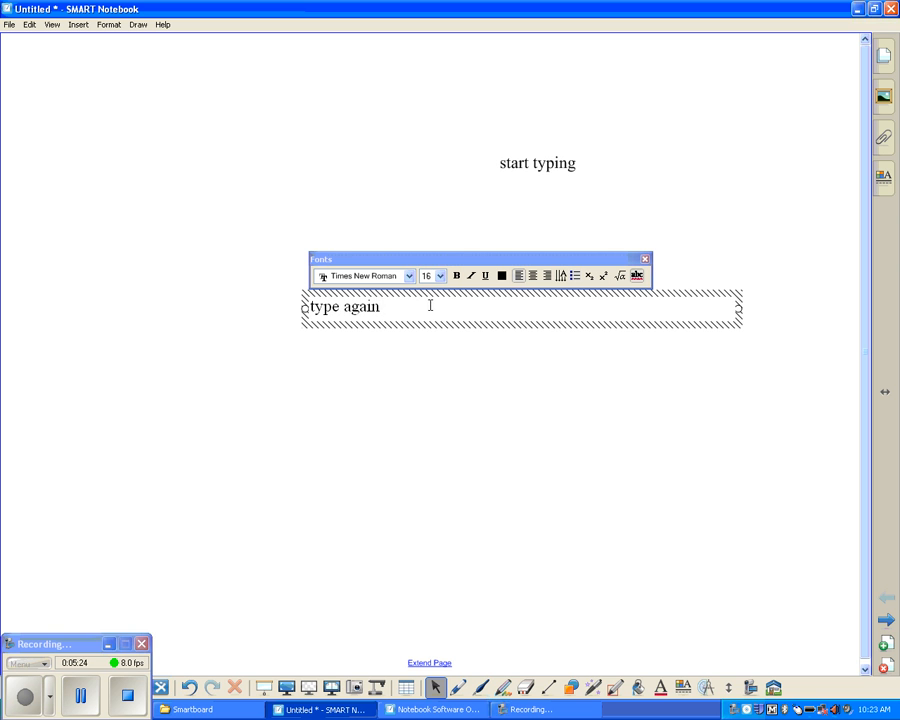
pyautogui.moveTo(430, 305); pyautogui.dragTo(267, 311)
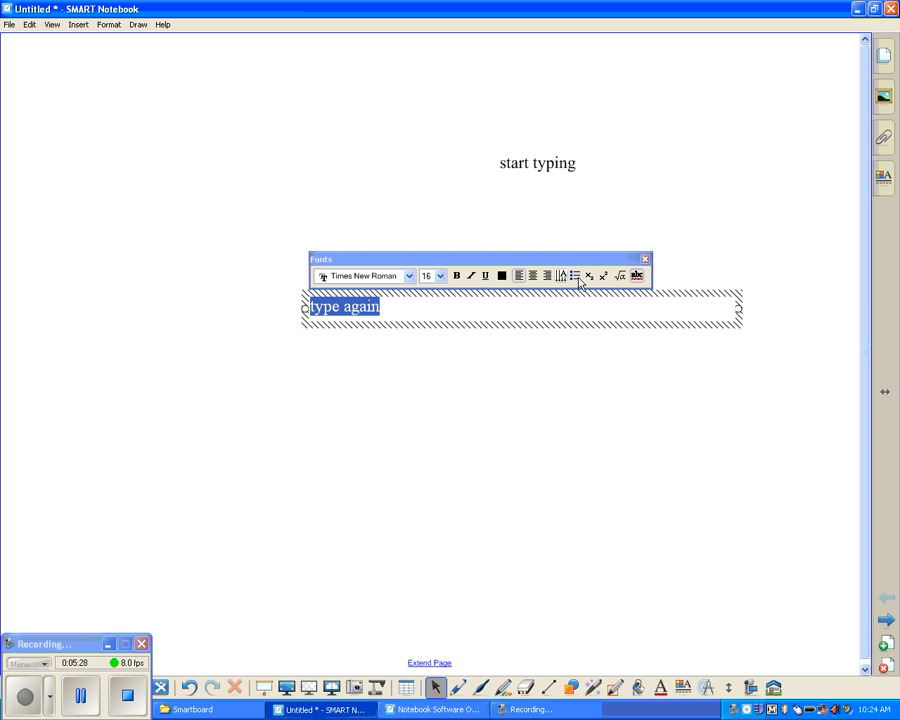
pyautogui.click(411, 279)
pyautogui.moveTo(410, 398); pyautogui.dragTo(410, 322)
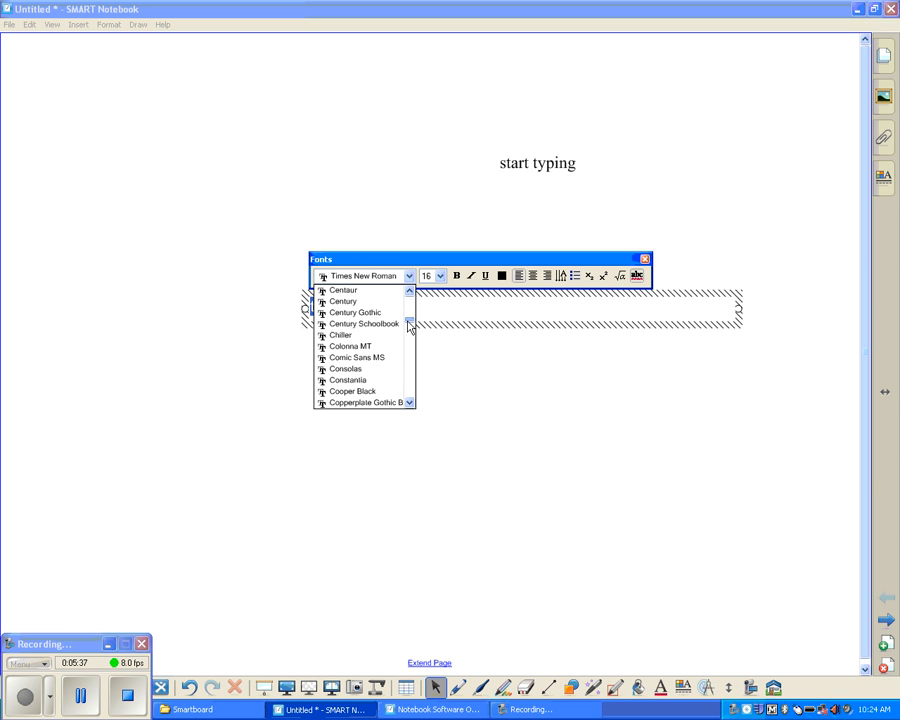
pyautogui.click(362, 357)
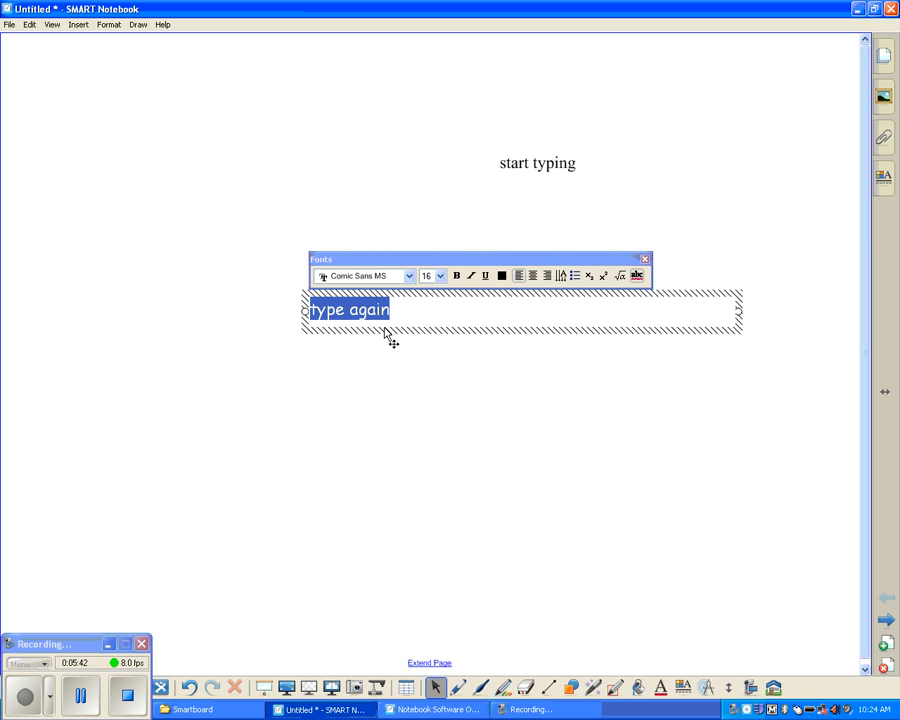
pyautogui.click(440, 276)
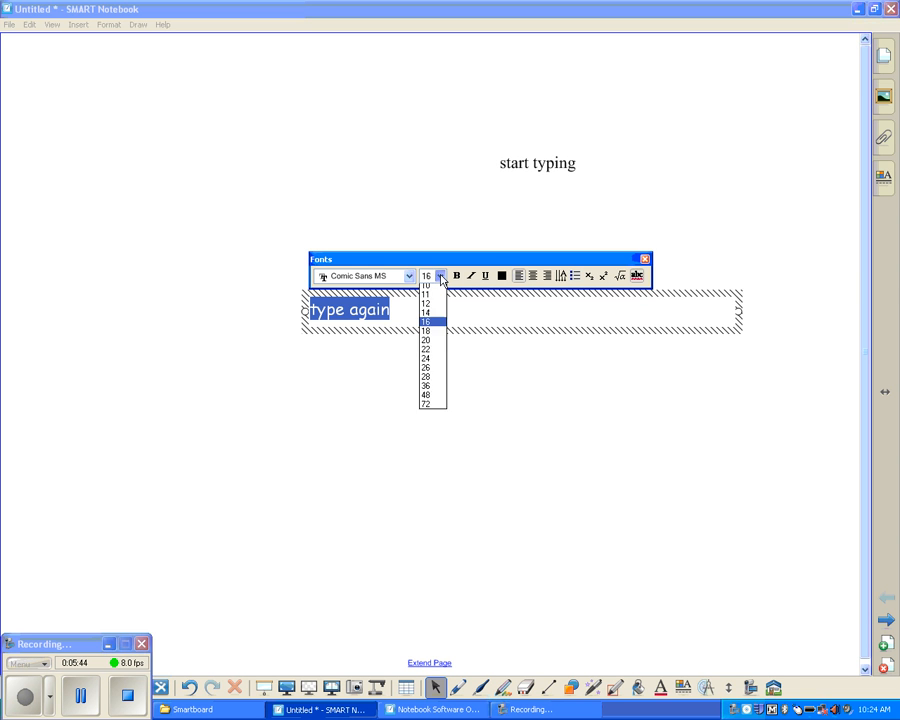
pyautogui.click(428, 396)
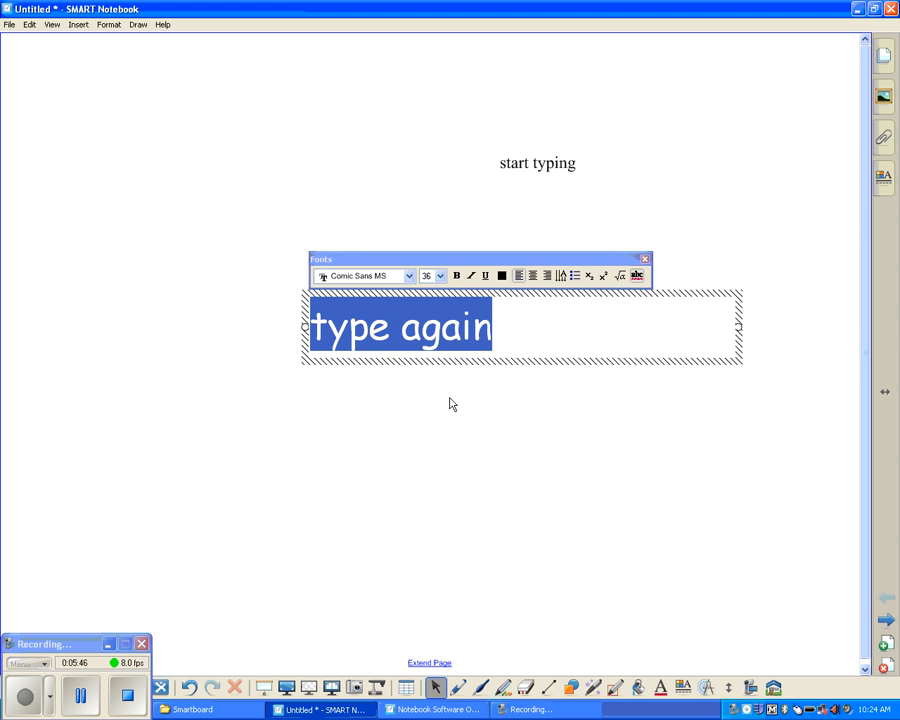
# Try bold, italic and underline on the "type again" text and remove all three styles
pyautogui.click(457, 276)
pyautogui.click(472, 276)
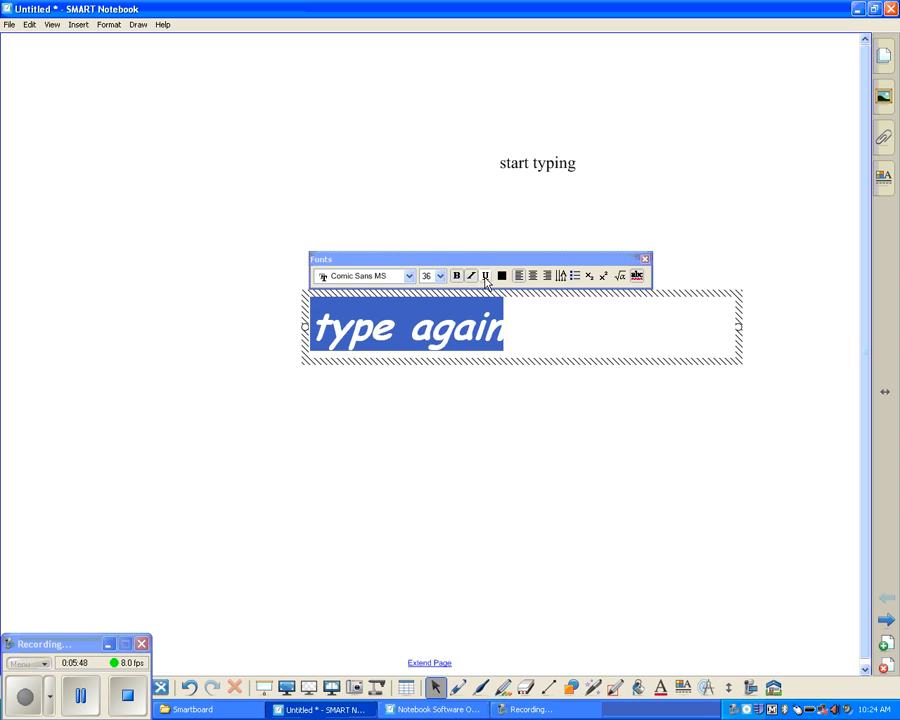
pyautogui.click(486, 276)
pyautogui.click(486, 276)
pyautogui.click(472, 276)
pyautogui.click(457, 276)
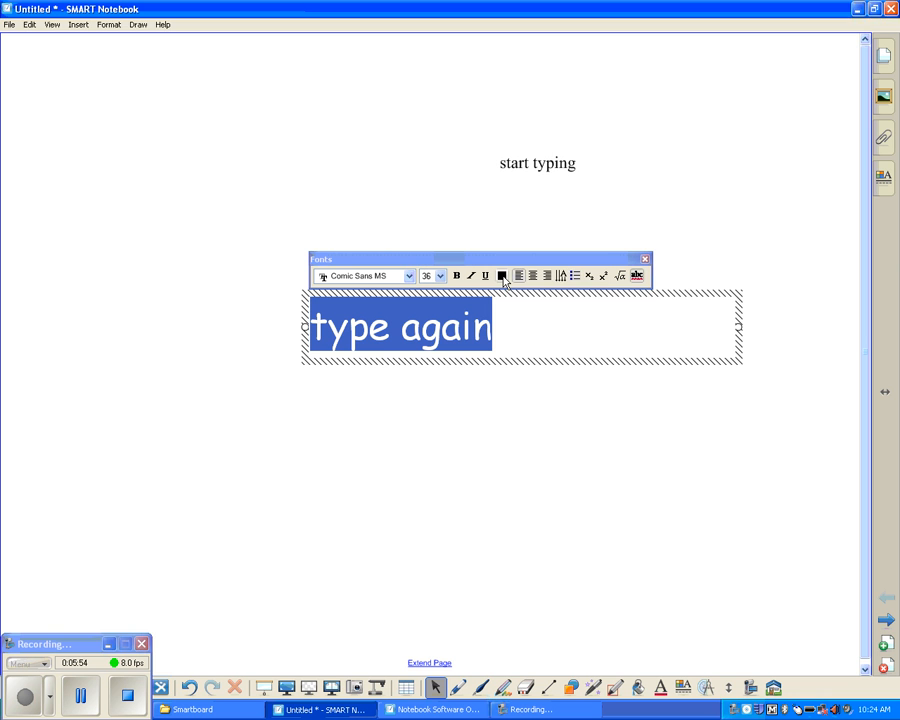
# Change the colour of the selected "type again" text to dark green
pyautogui.click(502, 276)
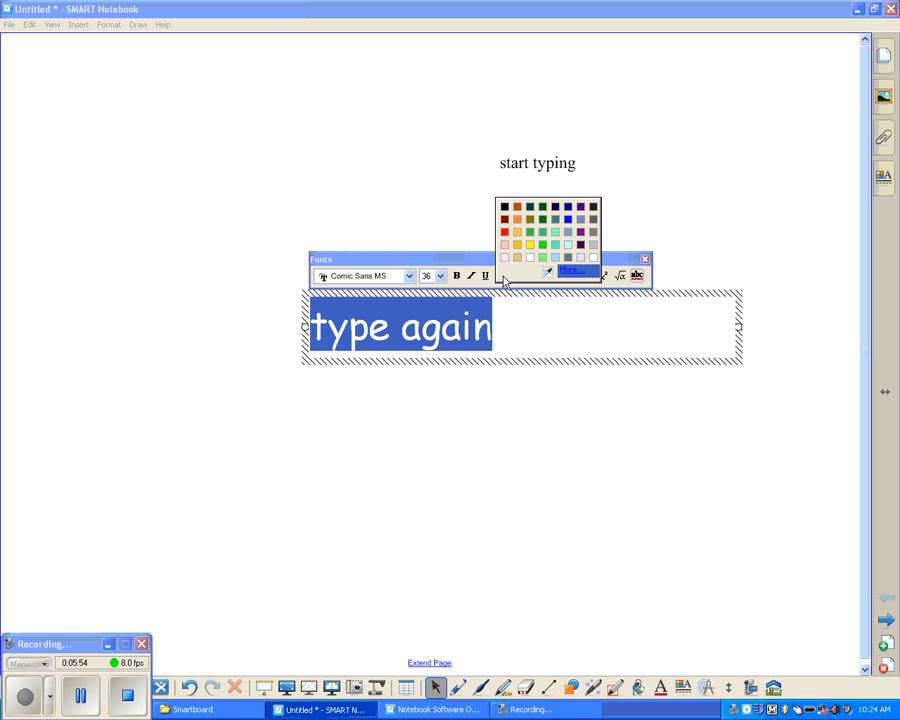
pyautogui.click(542, 219)
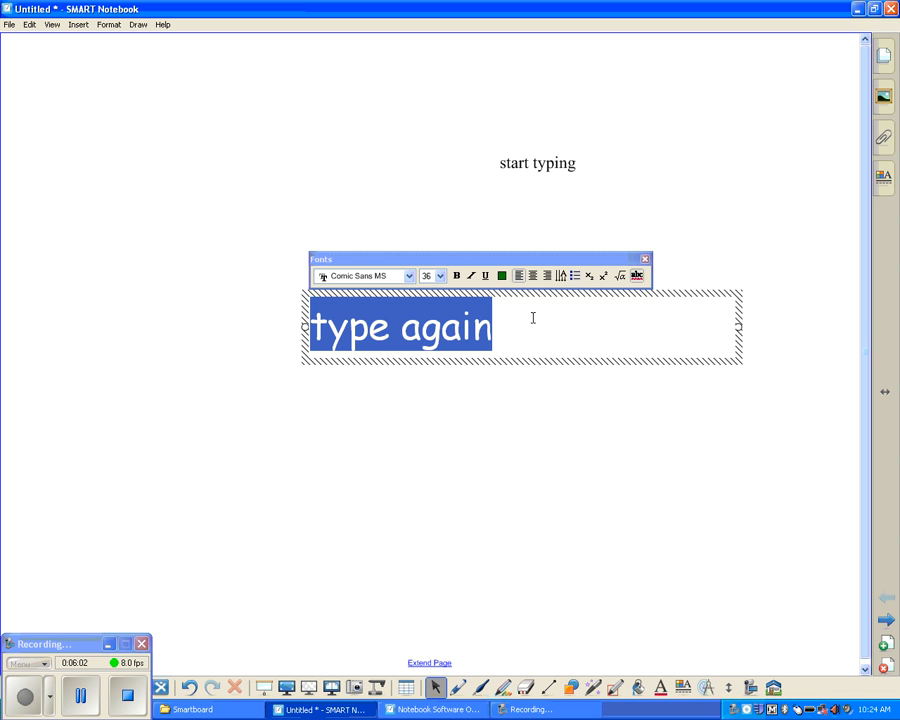
# Try centre and right alignment and vertical orientation on "type again", restoring left-aligned horizontal text
pyautogui.click(533, 277)
pyautogui.click(547, 277)
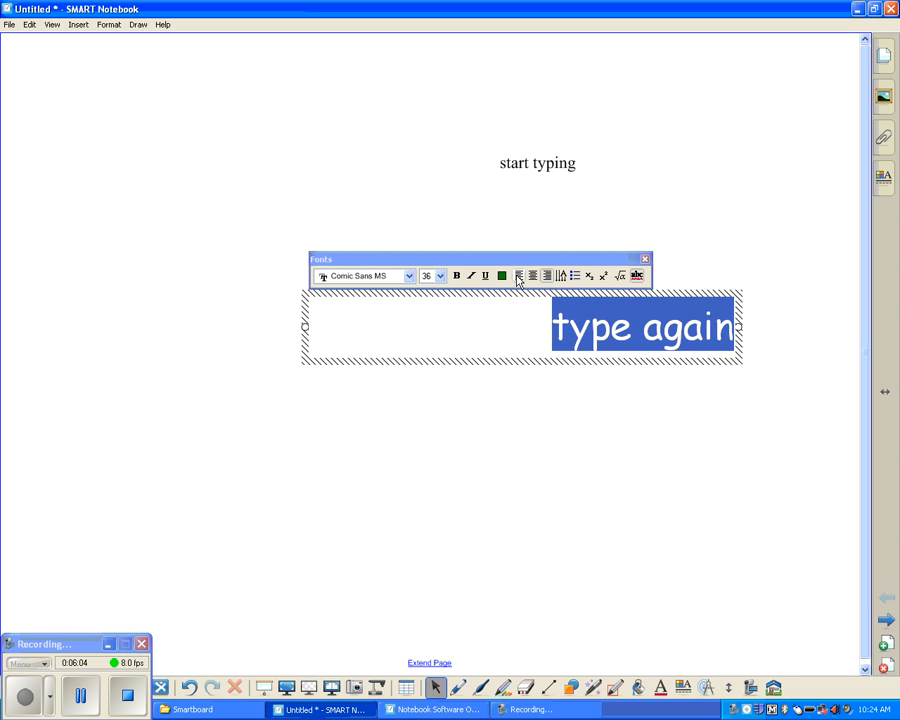
pyautogui.click(518, 276)
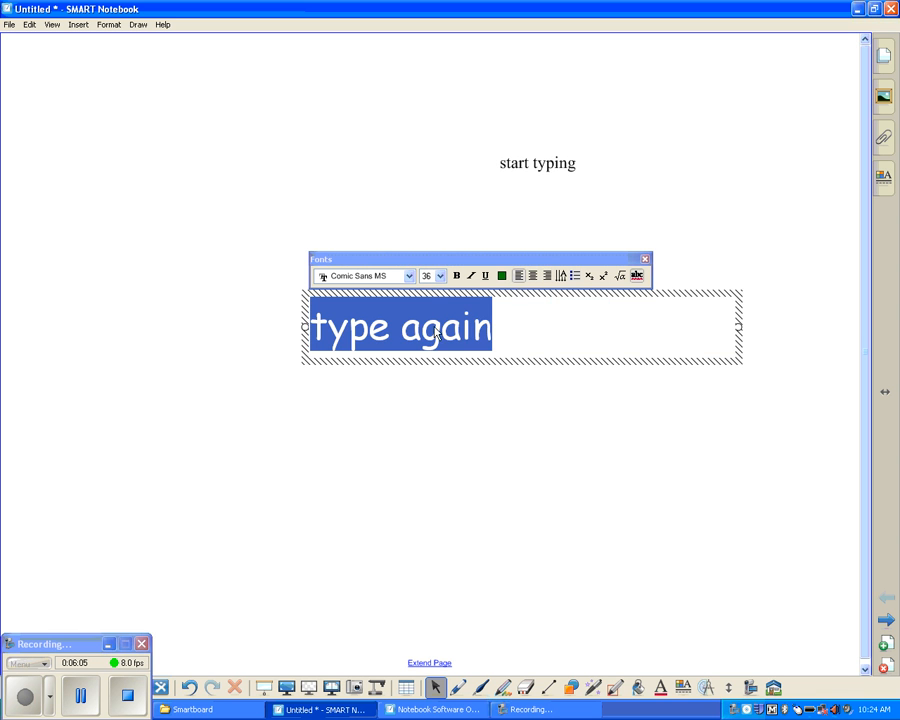
pyautogui.click(561, 277)
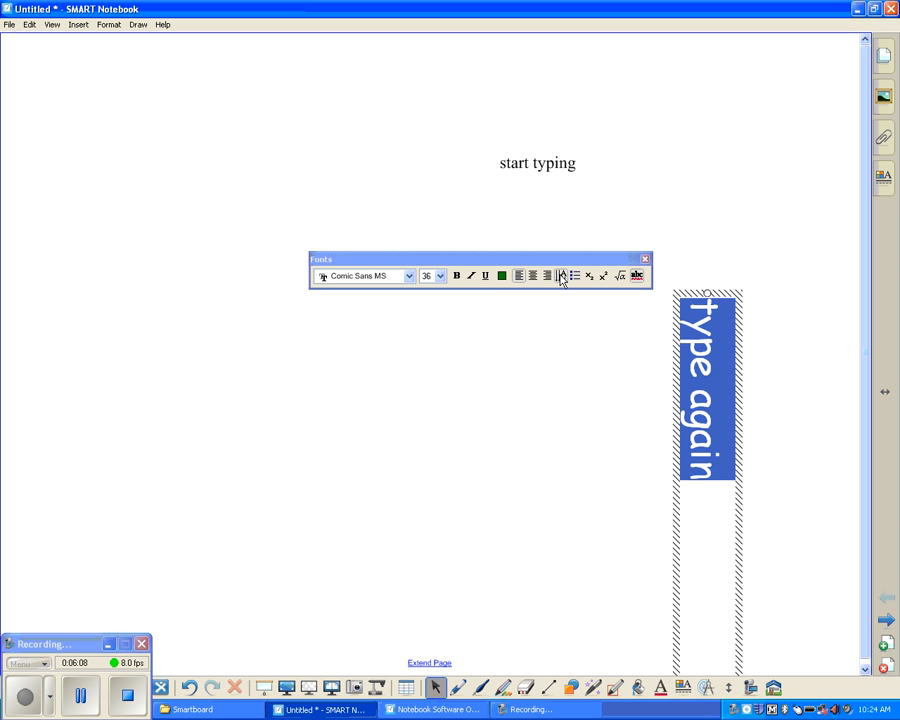
pyautogui.click(561, 277)
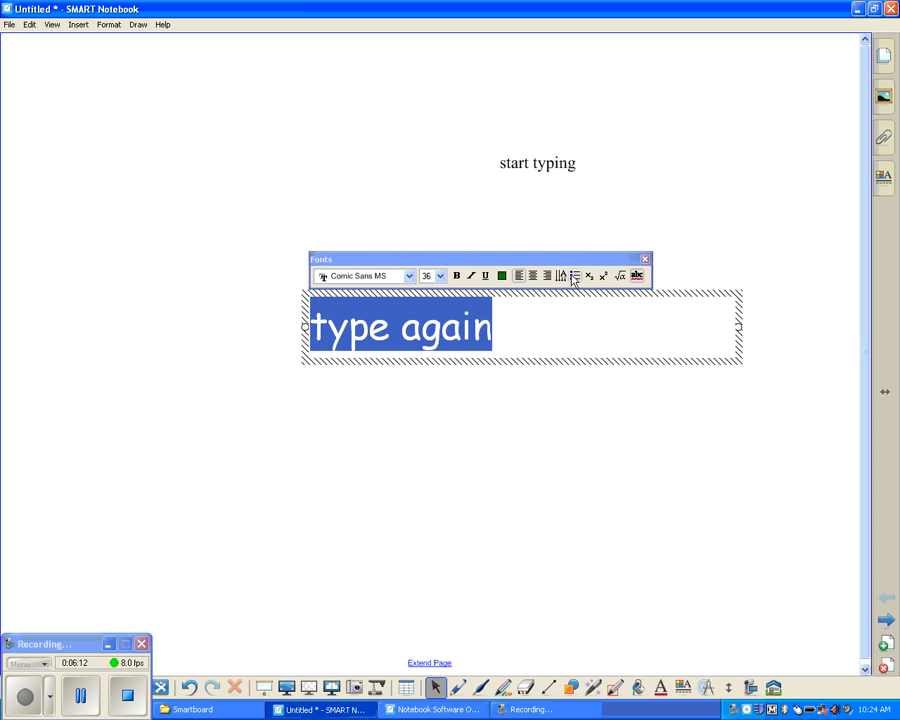
# Try a bulleted list on the "type again" text and remove the bullet formatting
pyautogui.click(574, 277)
pyautogui.click(574, 277)
pyautogui.click(502, 341)
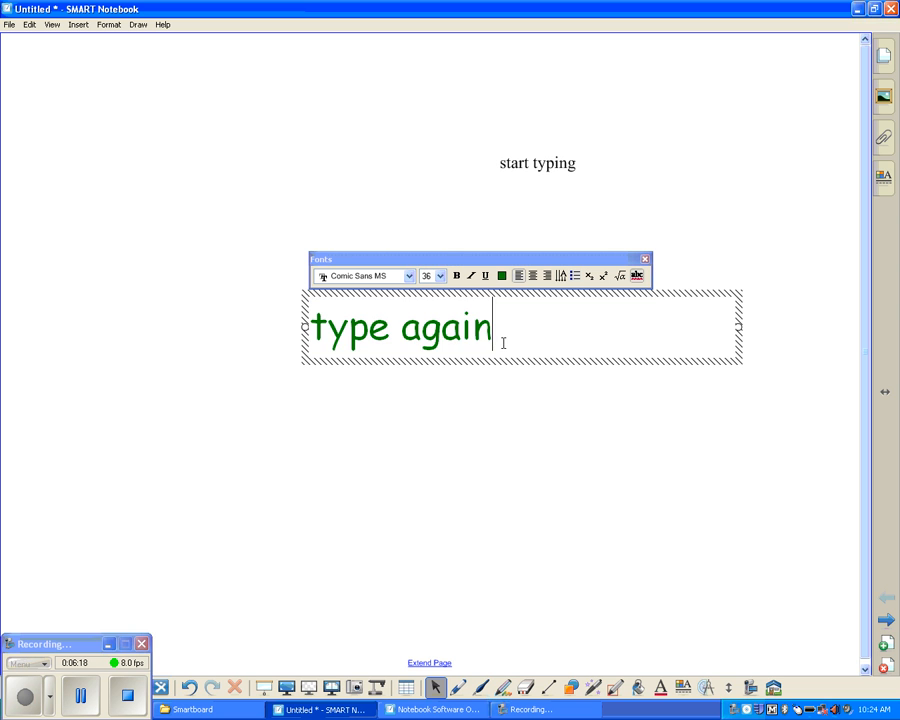
# Add a 7 directly after "type again" and format that digit as subscript
pyautogui.write('2')
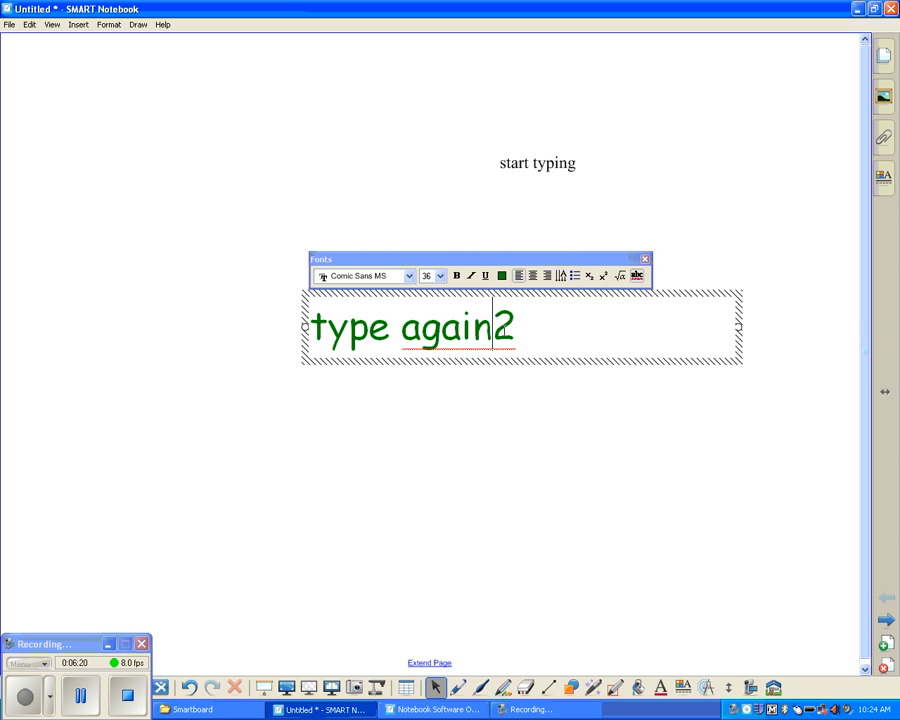
pyautogui.doubleClick(505, 332)
pyautogui.click(505, 330)
pyautogui.hotkey('shift', 'Left')
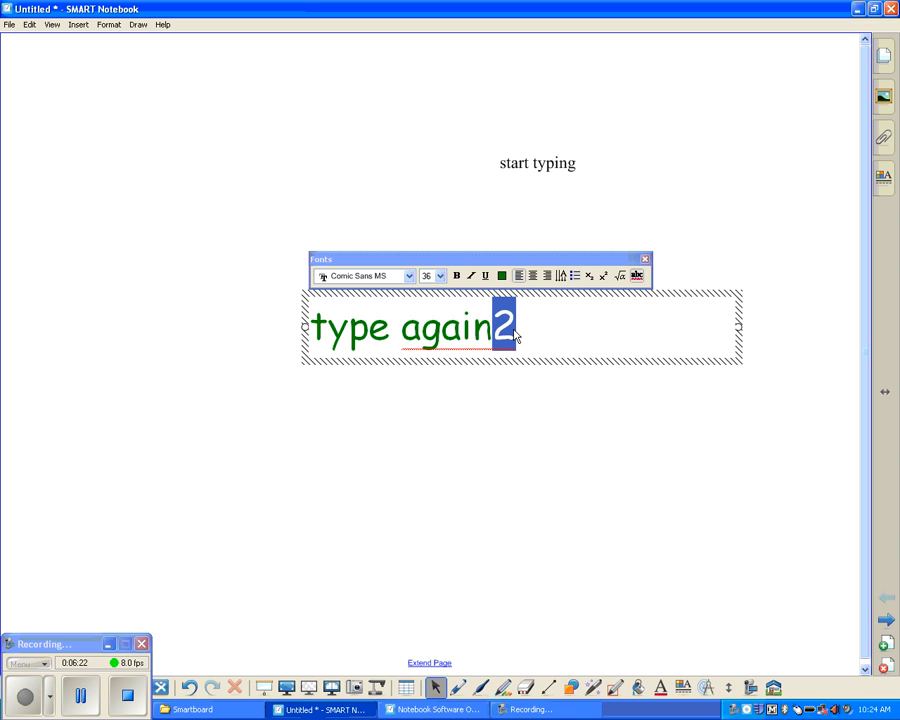
pyautogui.write('7')
pyautogui.moveTo(493, 328); pyautogui.dragTo(516, 328)
pyautogui.click(590, 276)
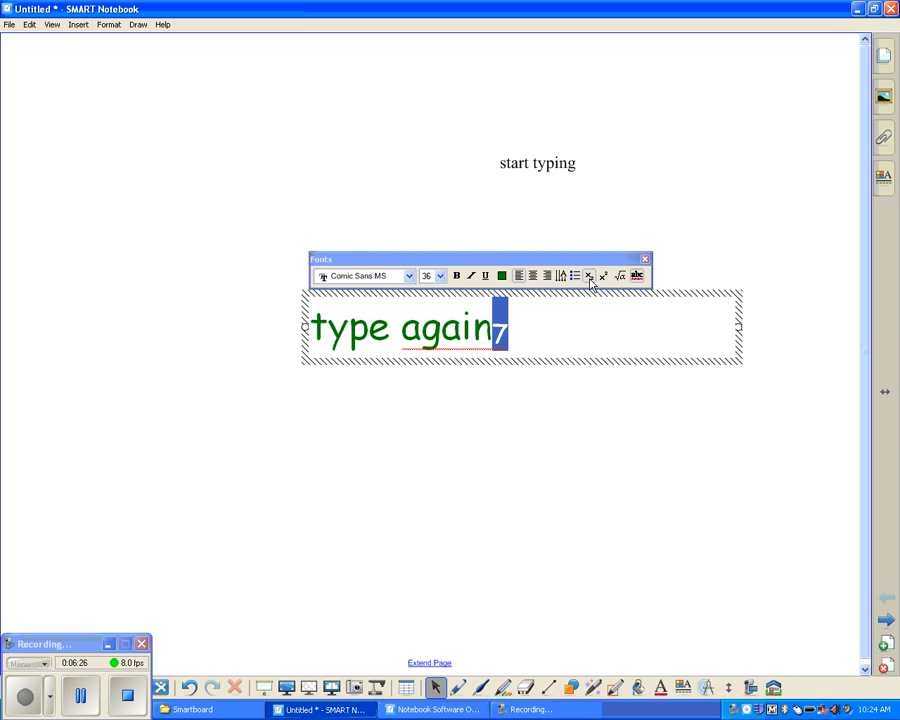
pyautogui.click(508, 396)
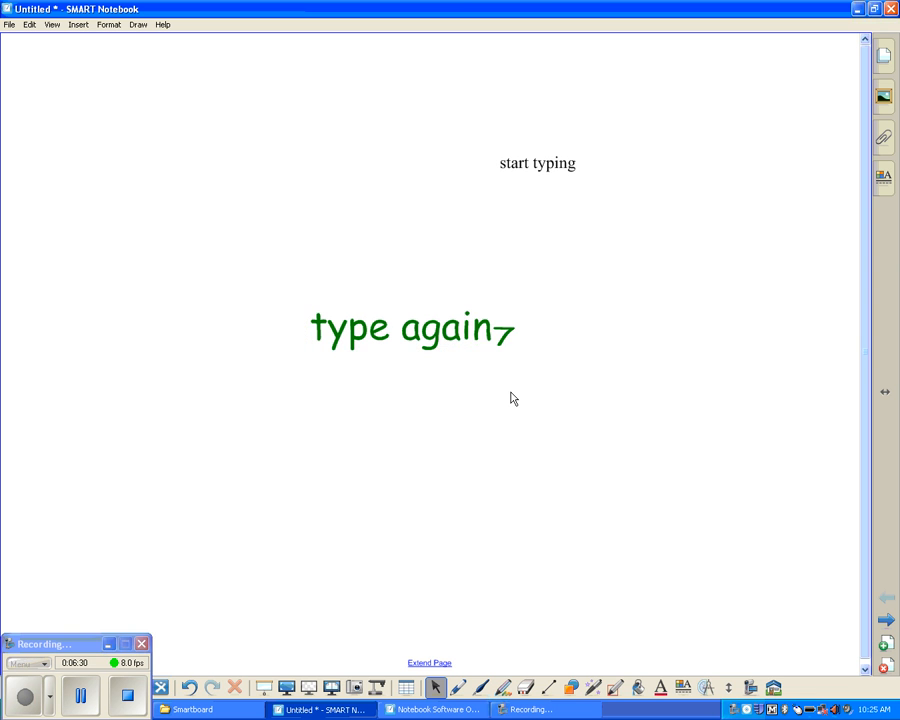
# Change the 7 at the end of the "type again" text to superscript
pyautogui.click(478, 331)
pyautogui.click(478, 331)
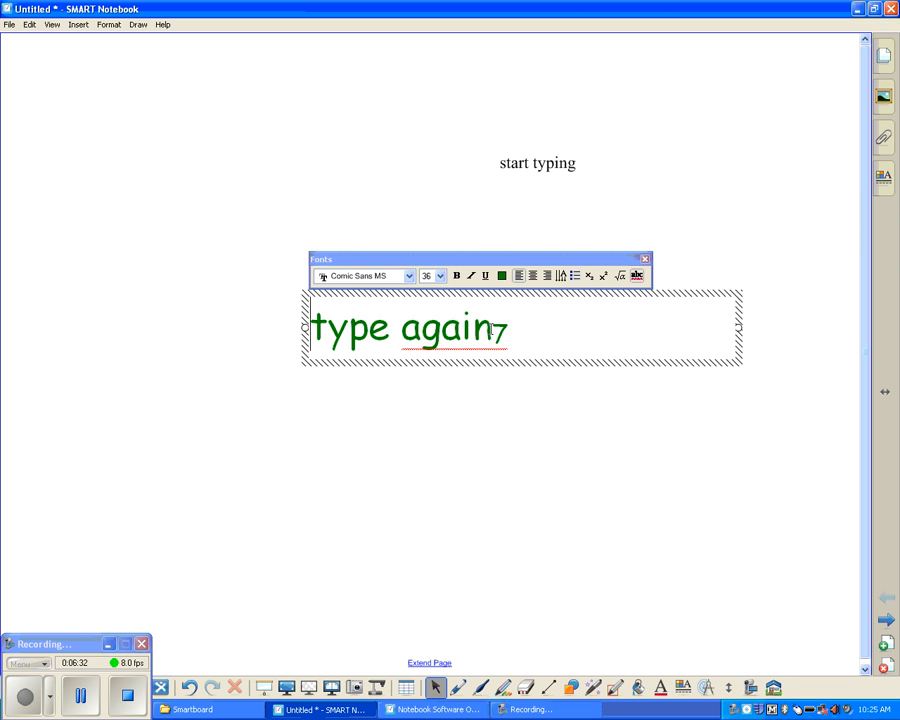
pyautogui.moveTo(492, 331); pyautogui.dragTo(509, 331)
pyautogui.click(604, 277)
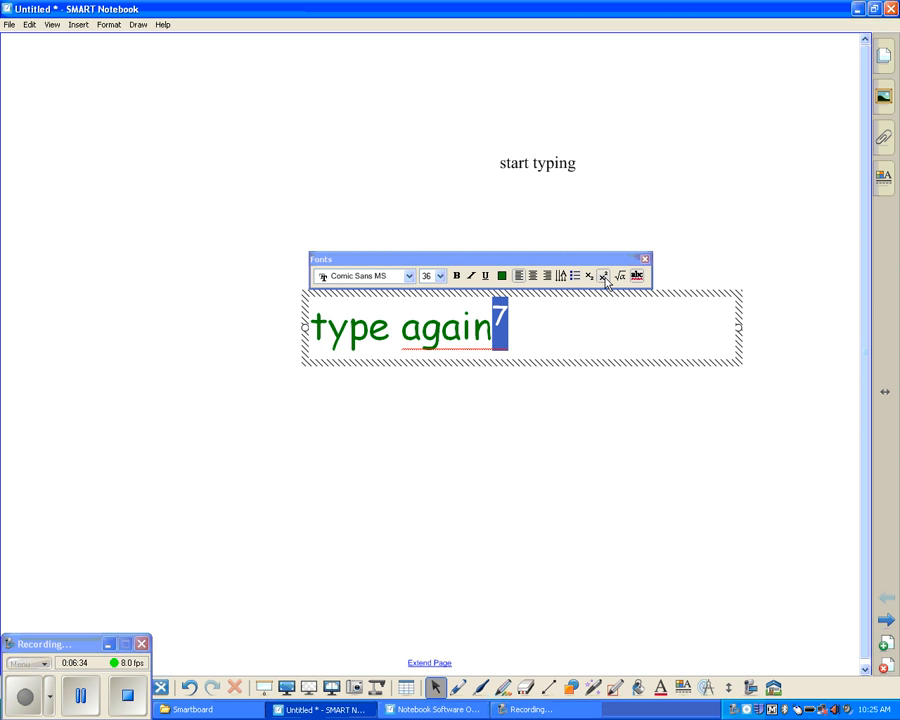
pyautogui.click(483, 398)
# Alternate the 7 between subscript and superscript, return it to normal, and delete it from the "type again" text
pyautogui.doubleClick(489, 320)
pyautogui.moveTo(491, 323); pyautogui.dragTo(509, 323)
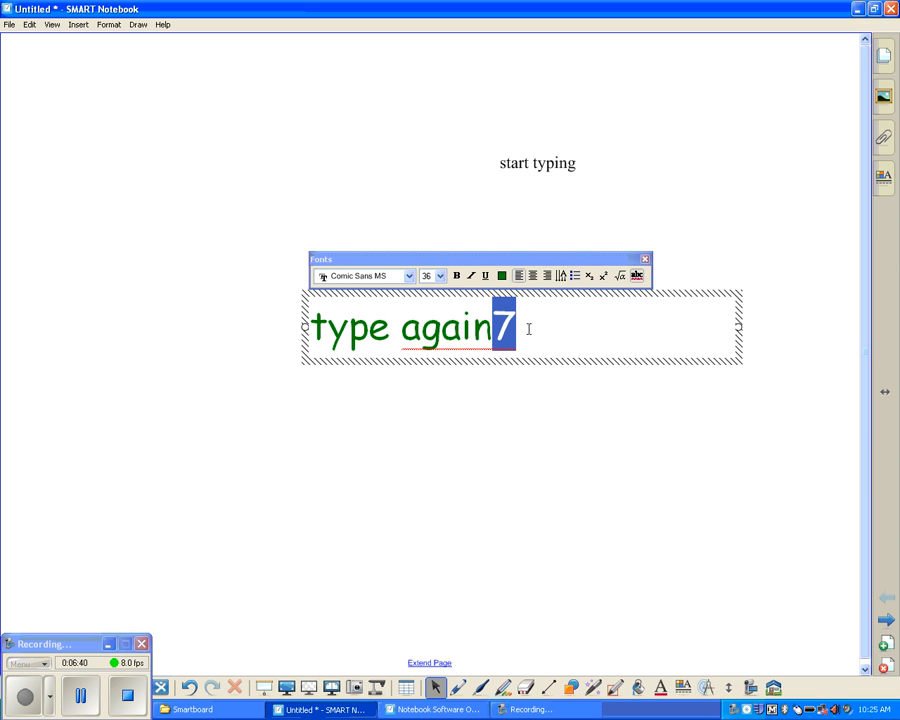
pyautogui.click(592, 277)
pyautogui.click(604, 277)
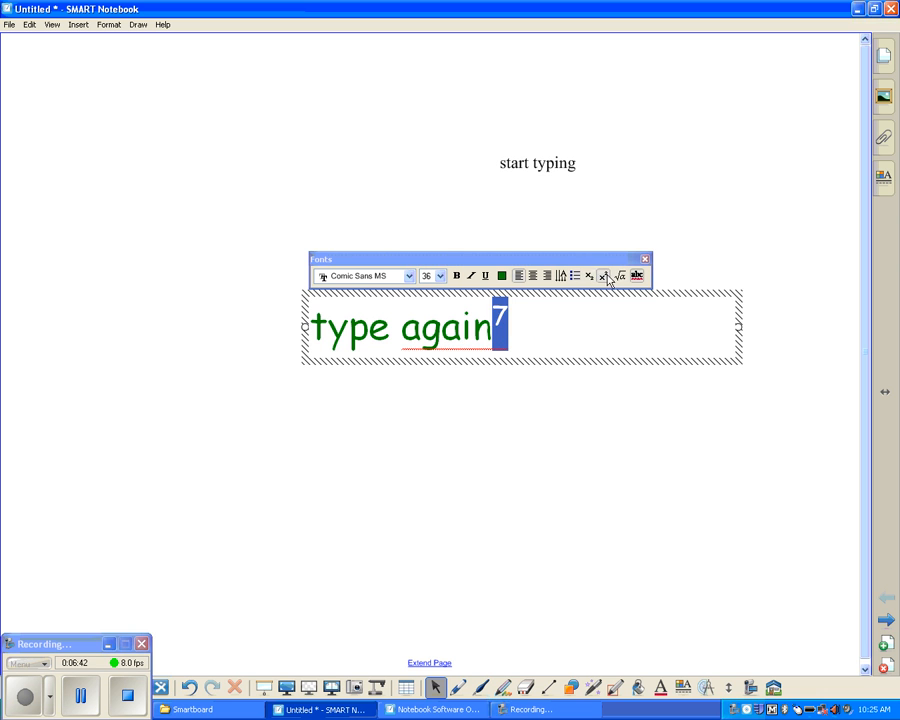
pyautogui.click(590, 277)
pyautogui.click(601, 277)
pyautogui.click(542, 324)
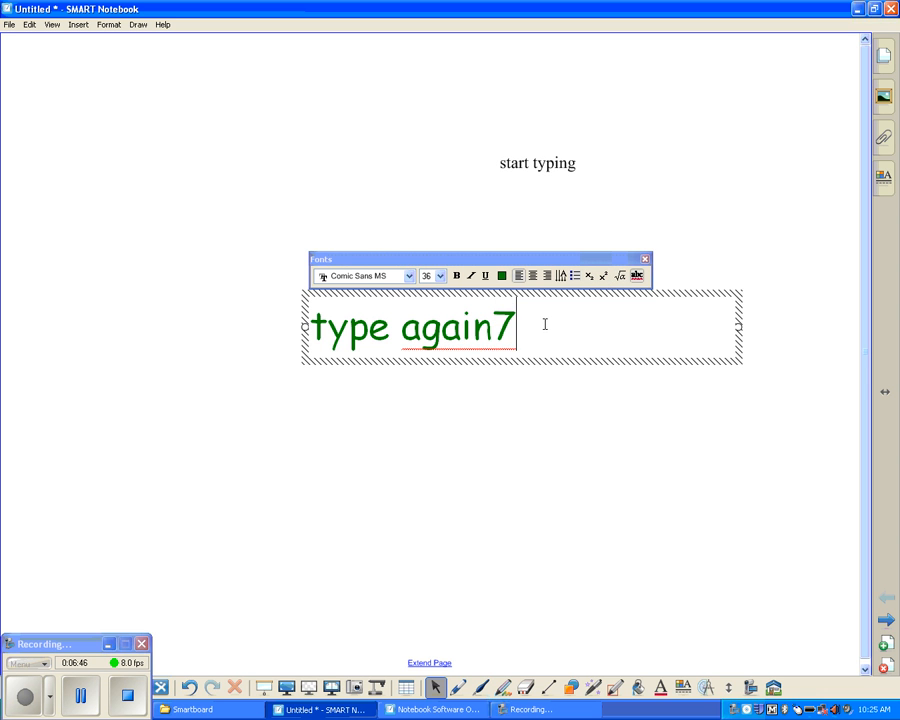
pyautogui.press('BackSpace')
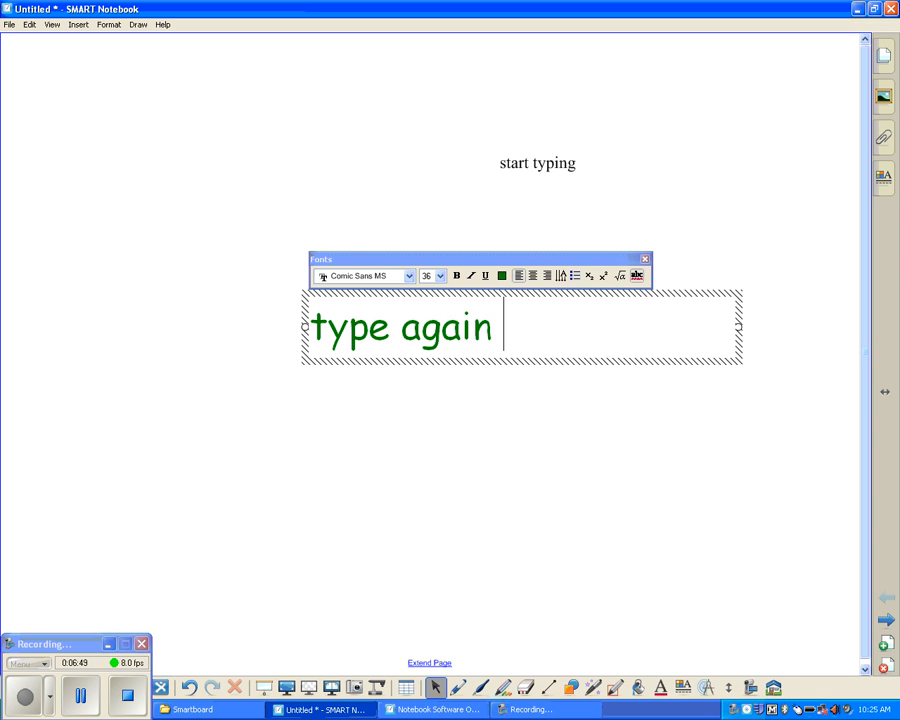
# Examine the available math symbol sets, including relations, operators, roots, logic, set, integral and Greek characters
pyautogui.click(622, 280)
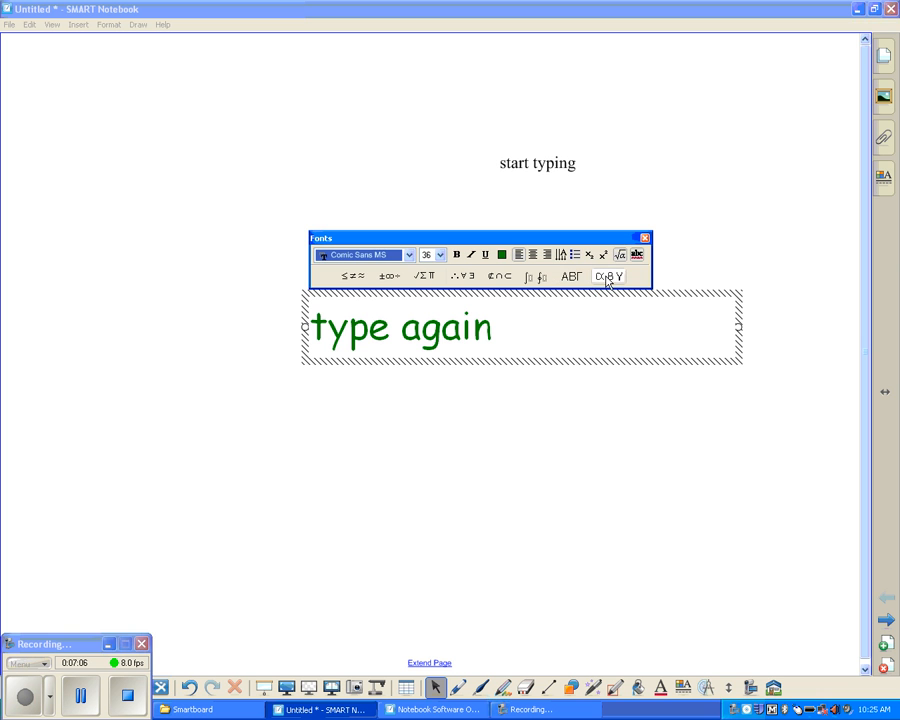
pyautogui.click(348, 277)
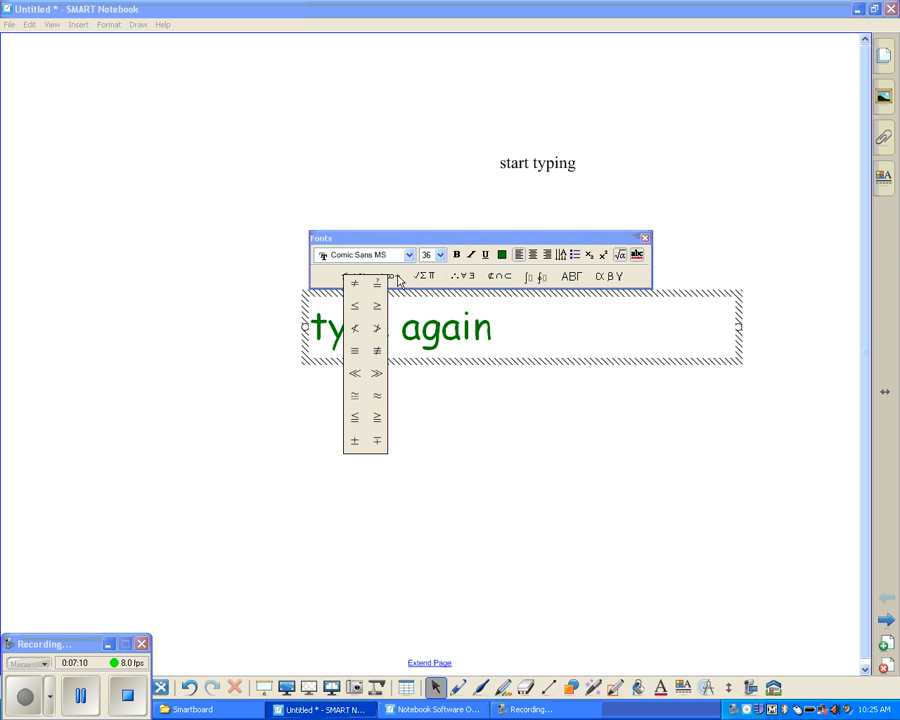
pyautogui.click(394, 277)
pyautogui.click(400, 278)
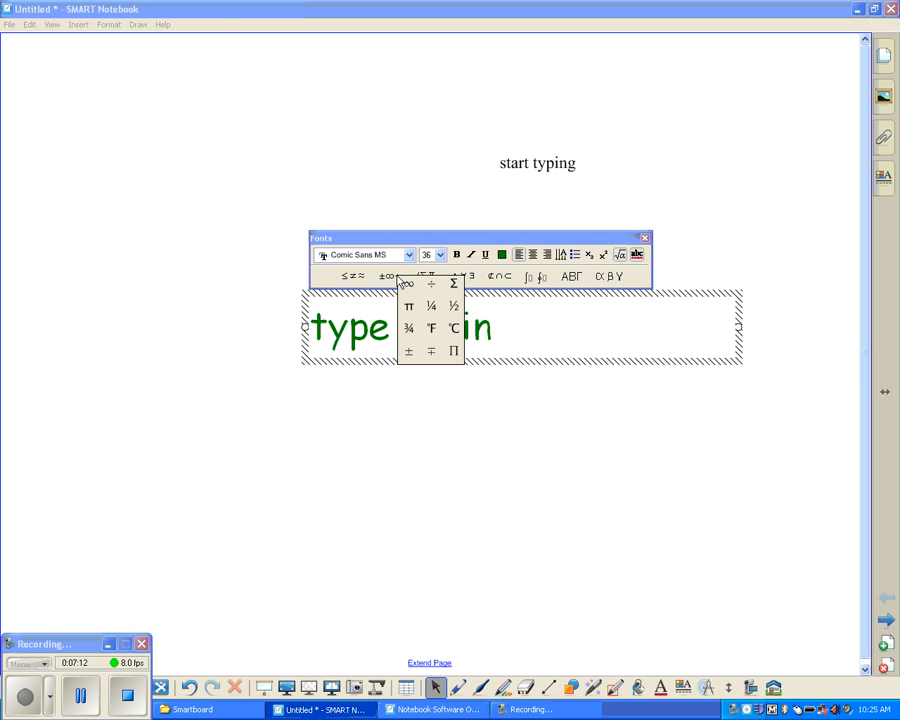
pyautogui.click(427, 279)
pyautogui.click(428, 279)
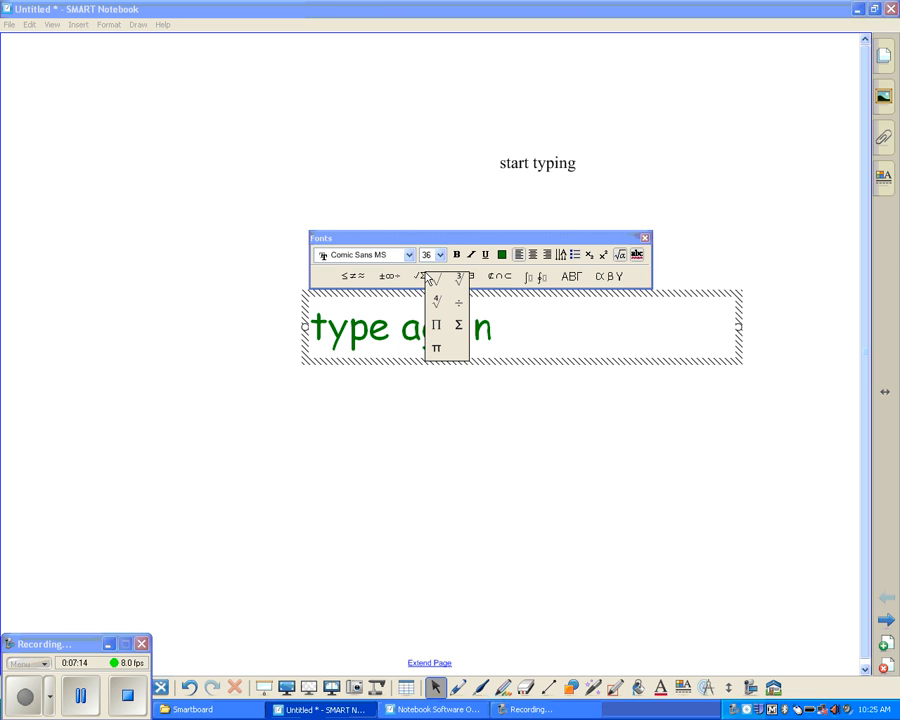
pyautogui.click(470, 278)
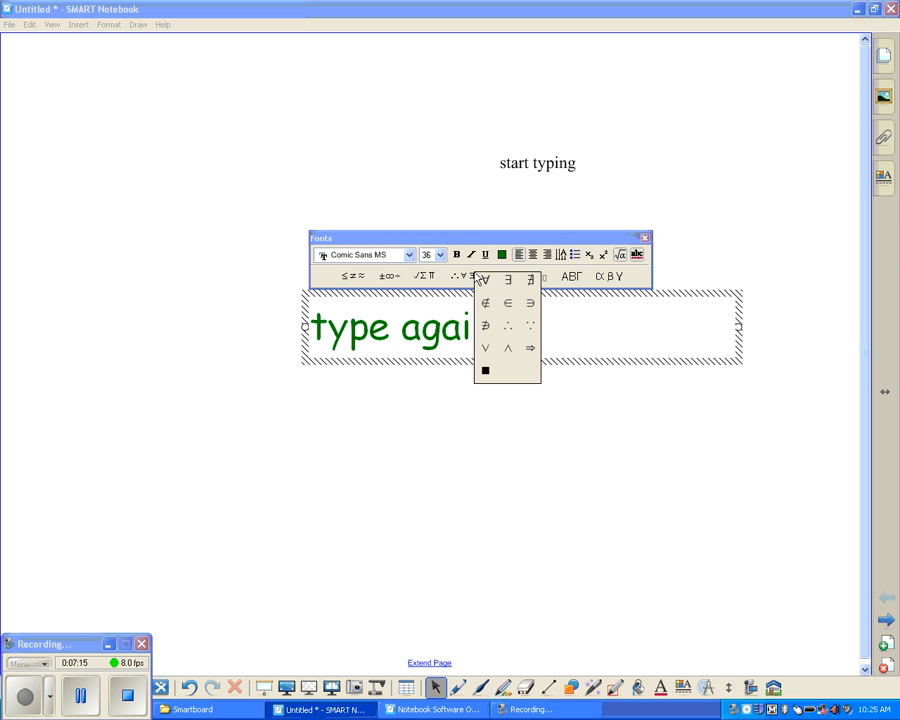
pyautogui.click(570, 277)
pyautogui.click(539, 278)
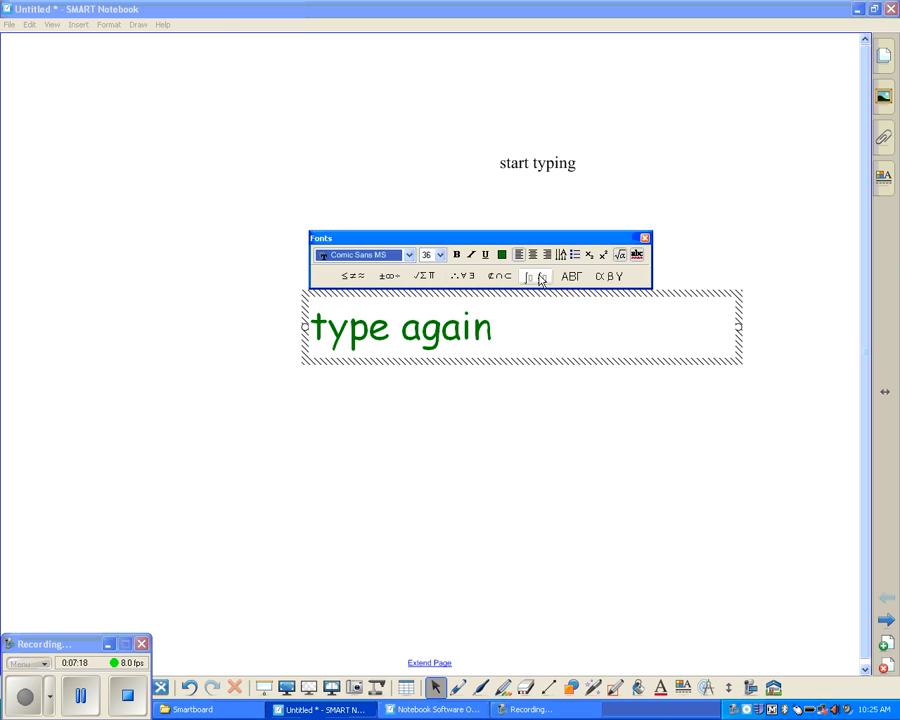
pyautogui.click(539, 279)
pyautogui.click(502, 277)
pyautogui.click(502, 277)
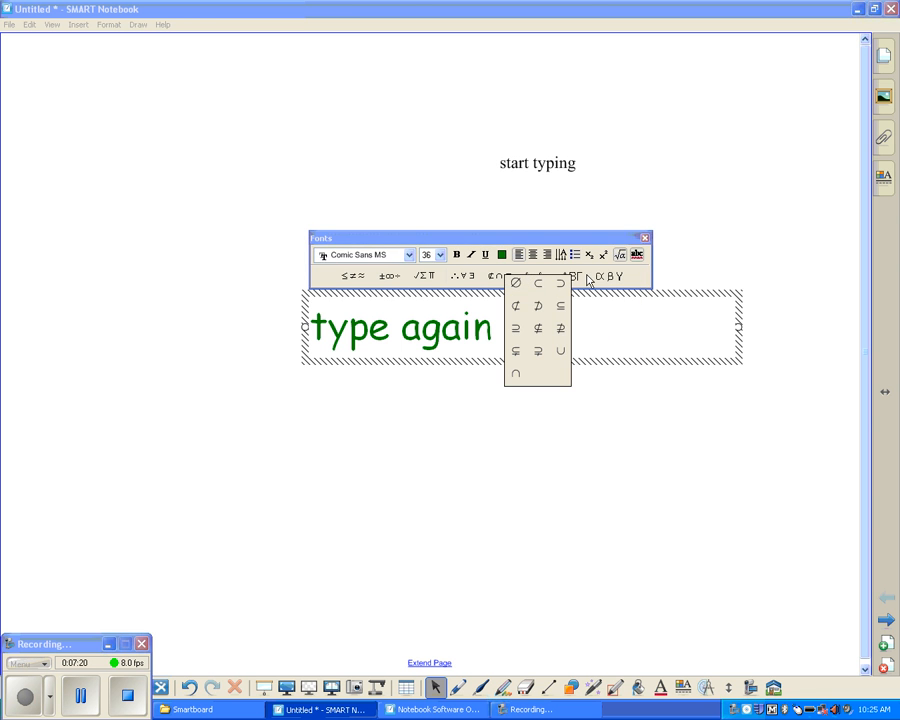
pyautogui.click(607, 277)
pyautogui.click(609, 277)
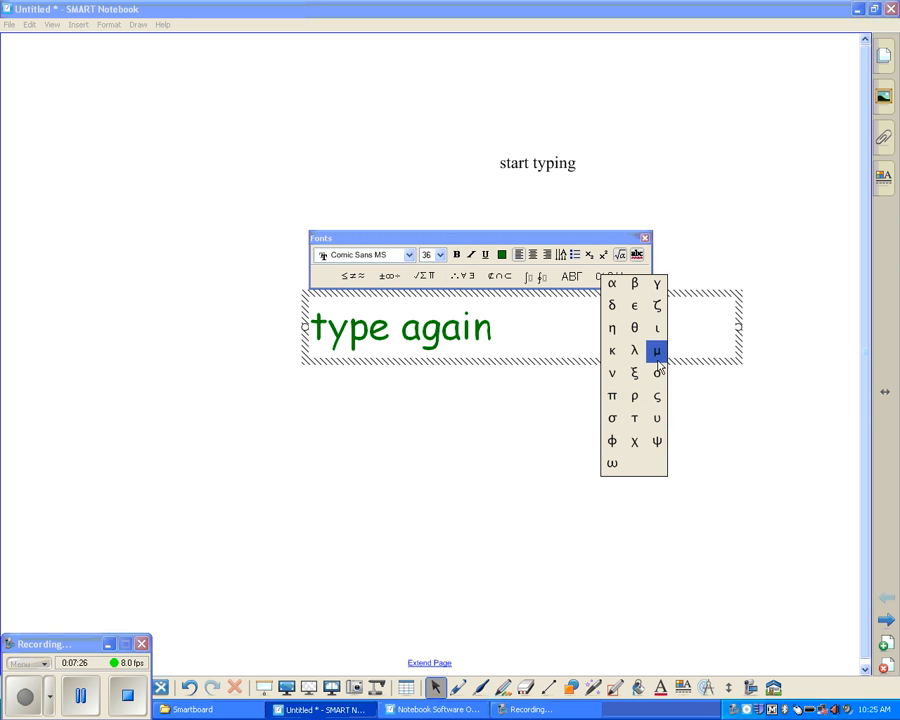
pyautogui.click(571, 280)
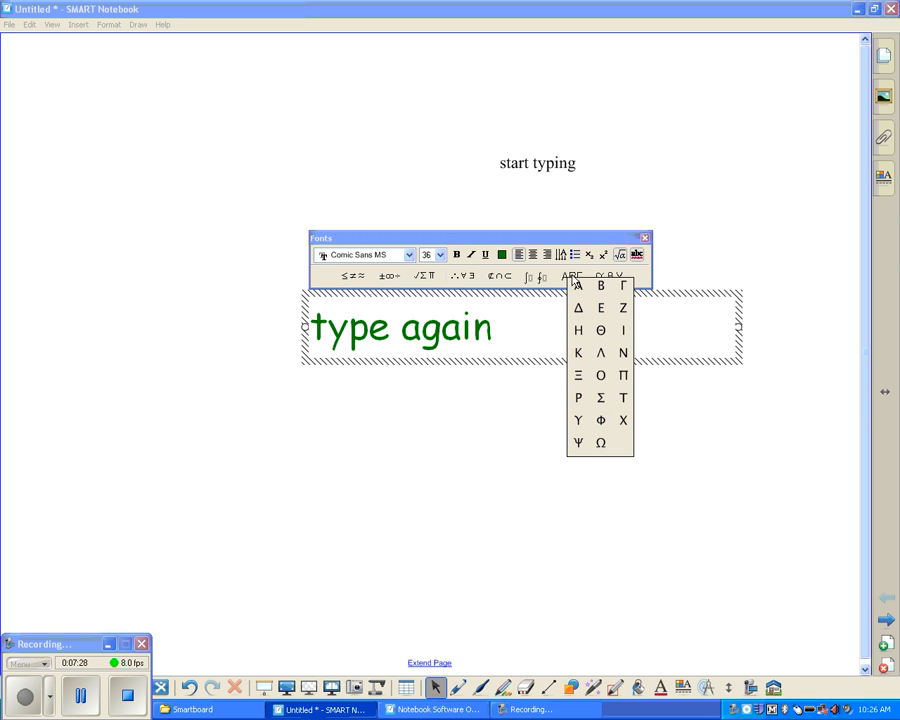
pyautogui.click(532, 277)
pyautogui.click(534, 279)
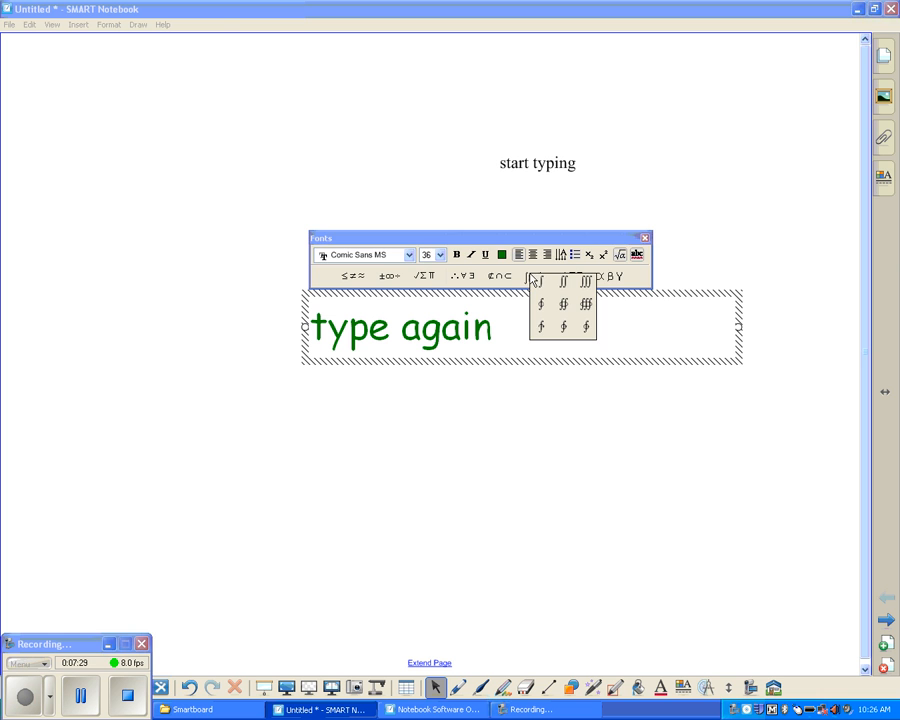
# Insert the lowercase Greek letter ψ at the end of the "type again" text and finish editing
pyautogui.click(612, 276)
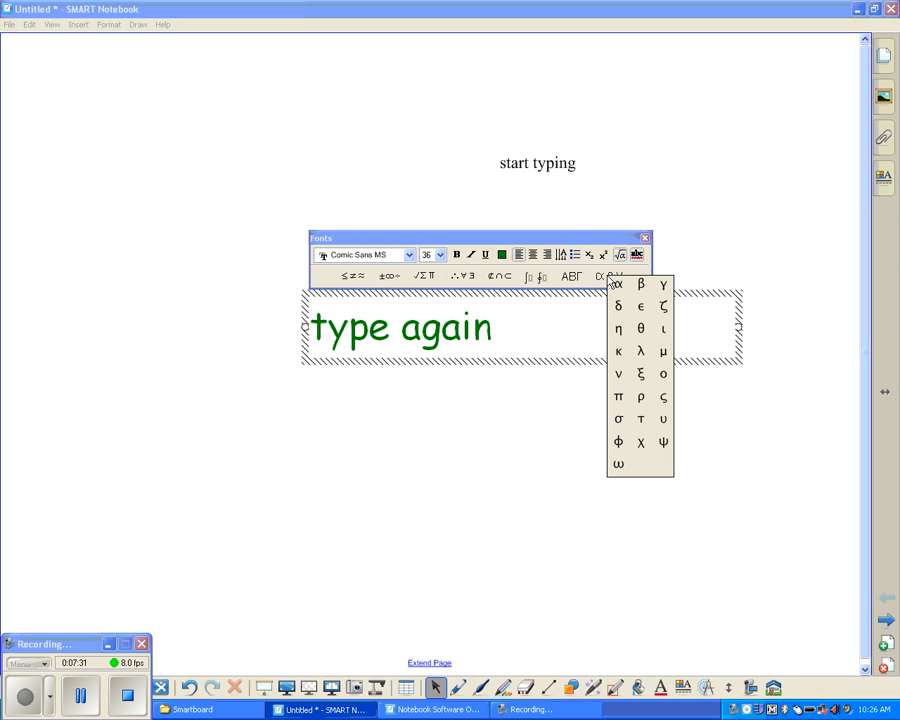
pyautogui.click(662, 442)
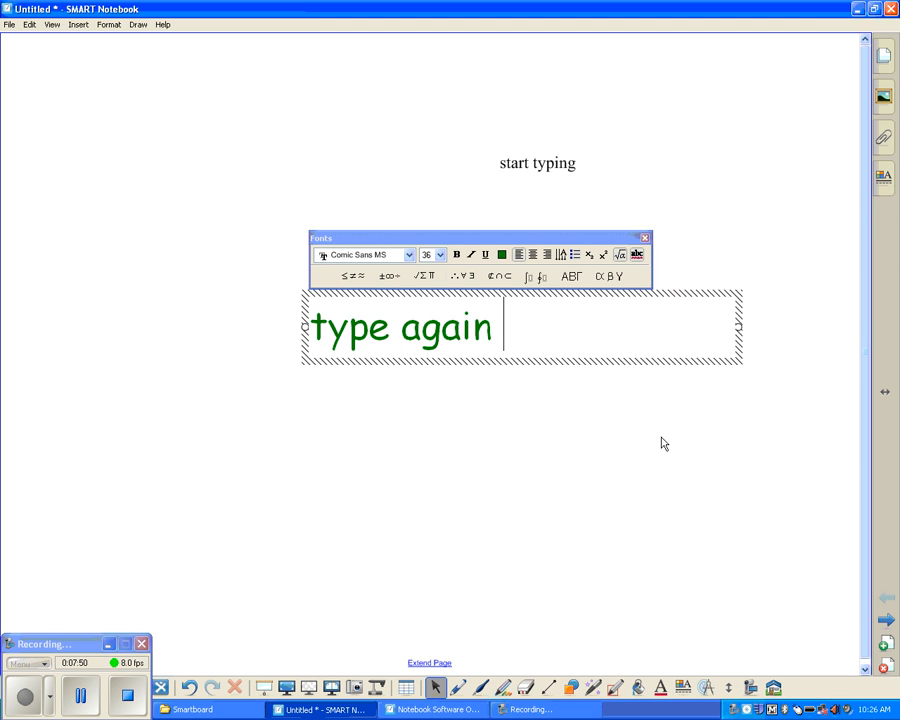
pyautogui.click(617, 281)
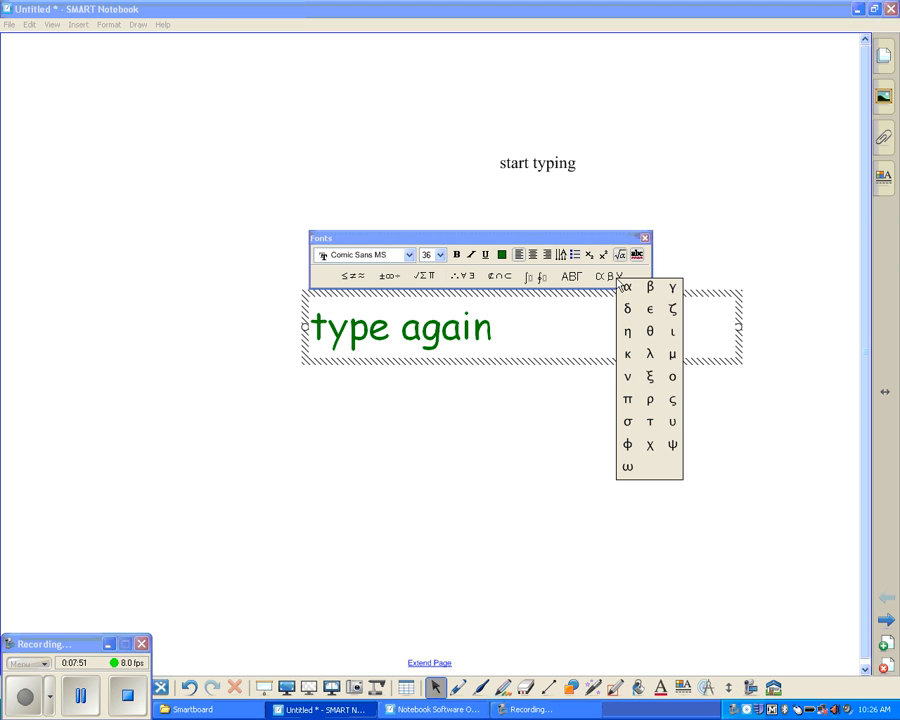
pyautogui.click(672, 444)
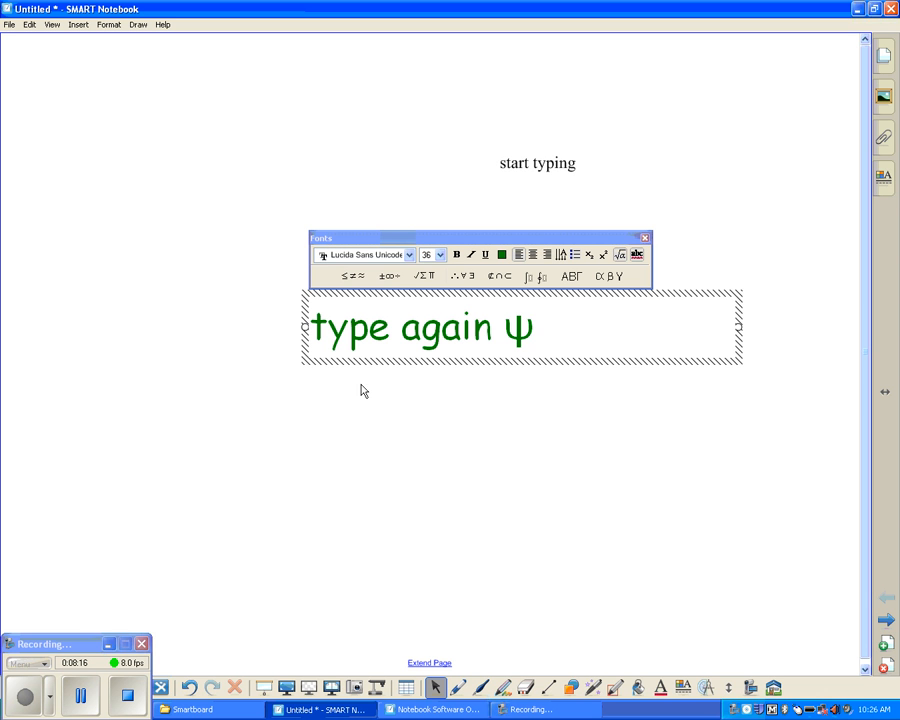
pyautogui.click(360, 411)
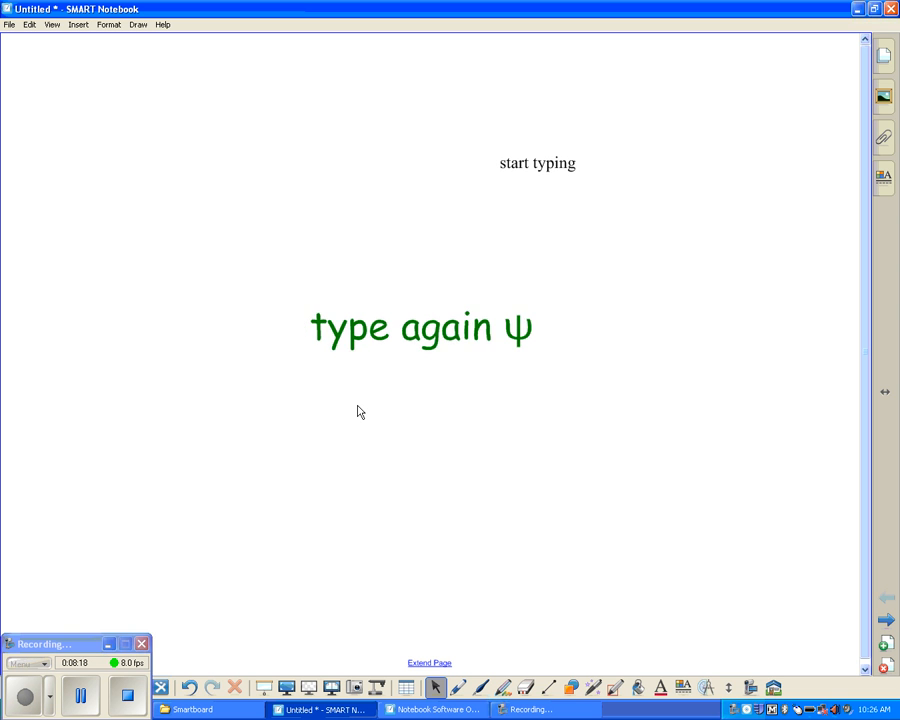
# Move the "type again ψ" text up and to the left, and clone it with the copy placed just below the original
pyautogui.moveTo(407, 332); pyautogui.dragTo(317, 255)
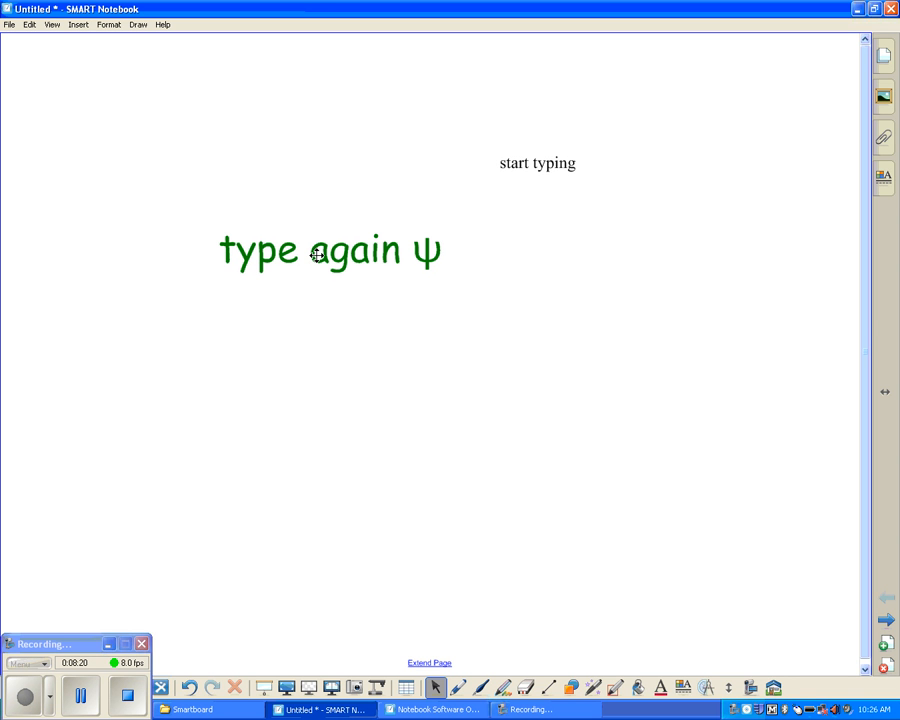
pyautogui.click(317, 255)
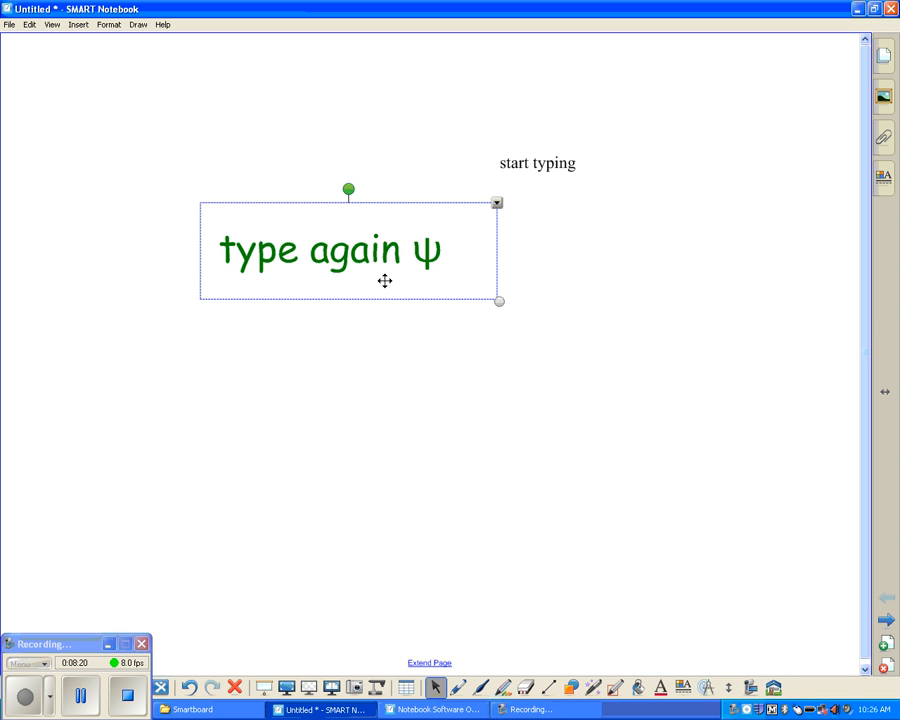
pyautogui.click(497, 204)
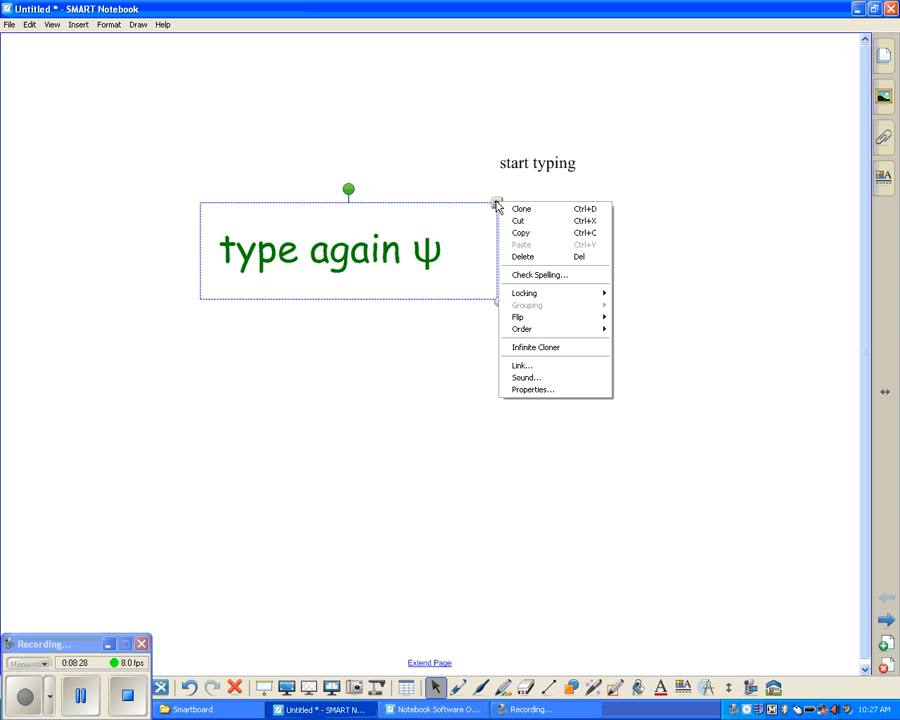
pyautogui.click(519, 210)
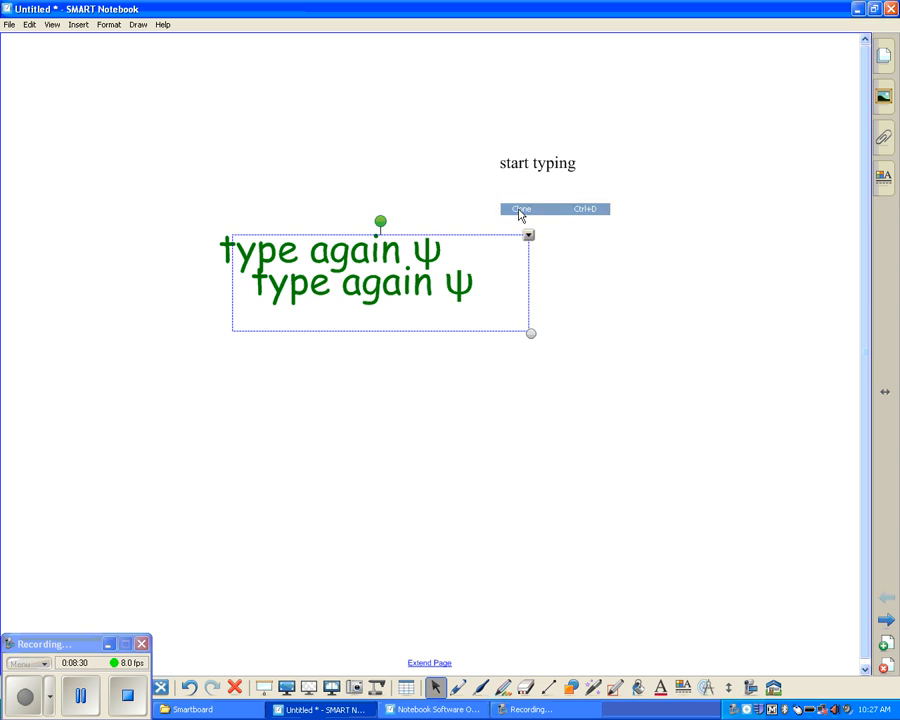
pyautogui.moveTo(405, 283); pyautogui.dragTo(385, 375)
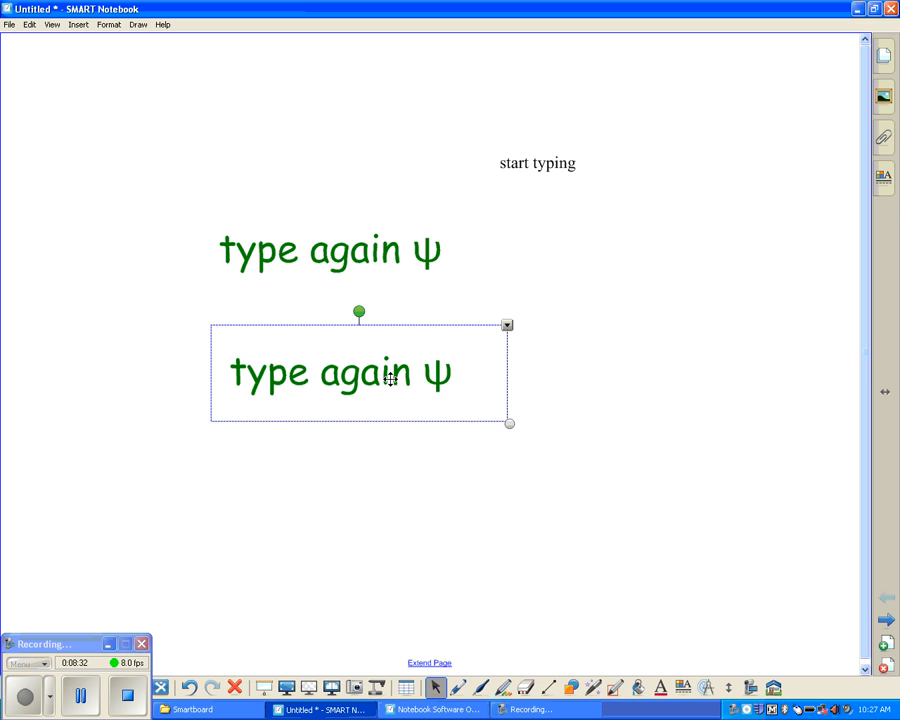
# Replace the whole text of the cloned "type again ψ" object with "types"
pyautogui.doubleClick(385, 375)
pyautogui.moveTo(455, 373); pyautogui.dragTo(193, 380)
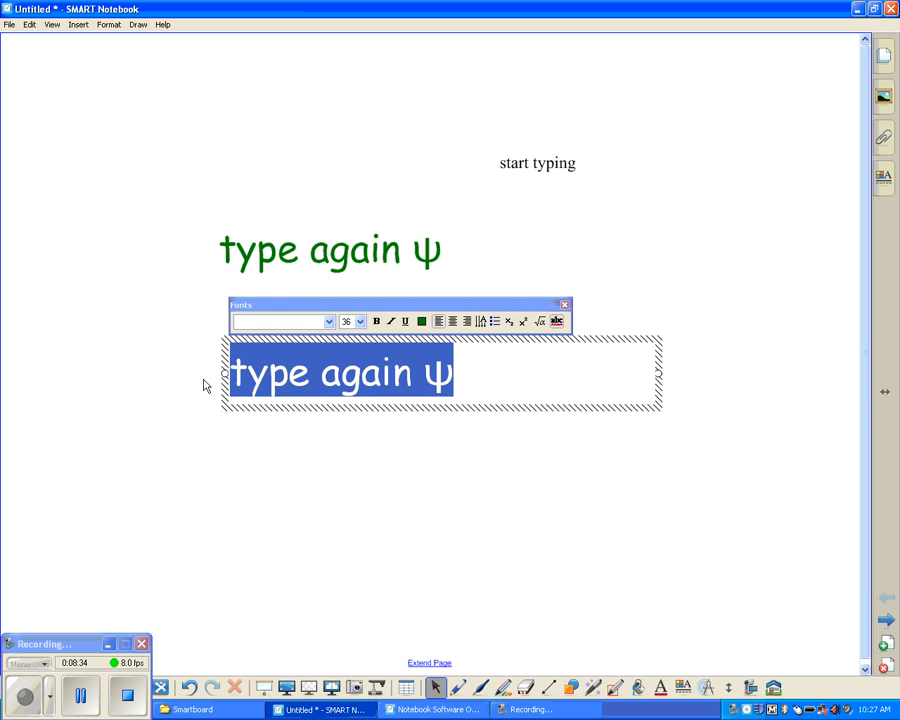
pyautogui.click(289, 378)
pyautogui.click(462, 375)
pyautogui.press('BackSpace')
pyautogui.press('BackSpace')
pyautogui.press('BackSpace')
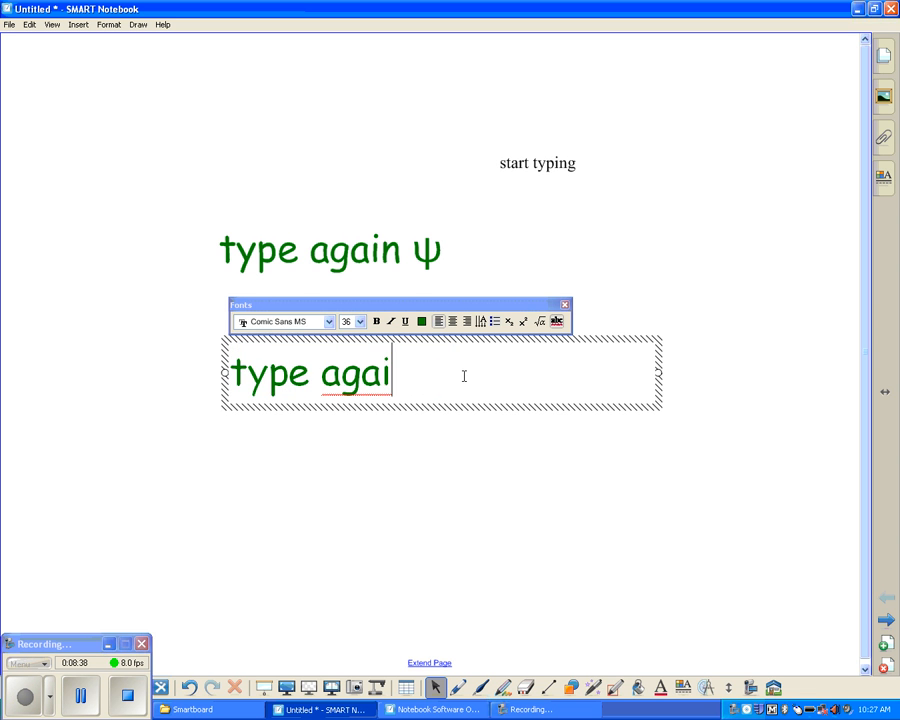
pyautogui.press('BackSpace')
pyautogui.hotkey('ctrl', 'a')
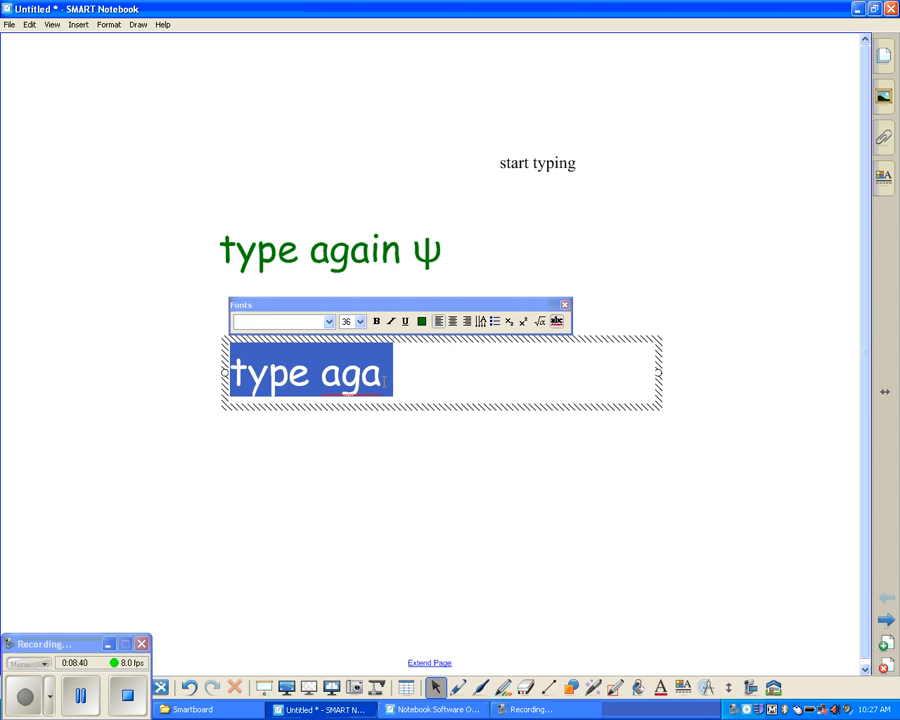
pyautogui.write('types')
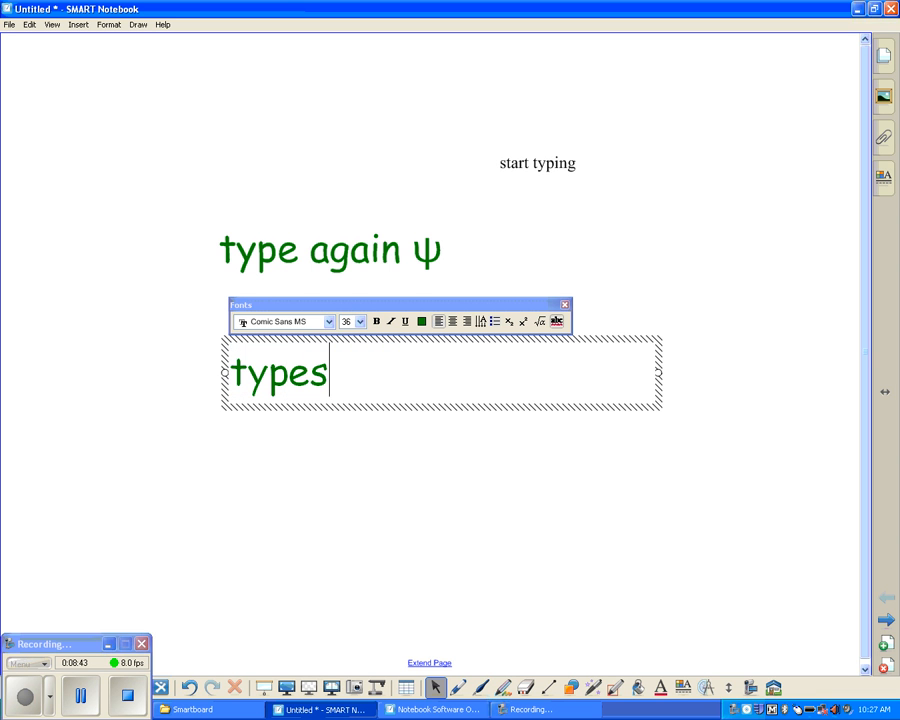
# Change the cloned object's text to "type something else" and finish editing
pyautogui.press('BackSpace')
pyautogui.write('some')
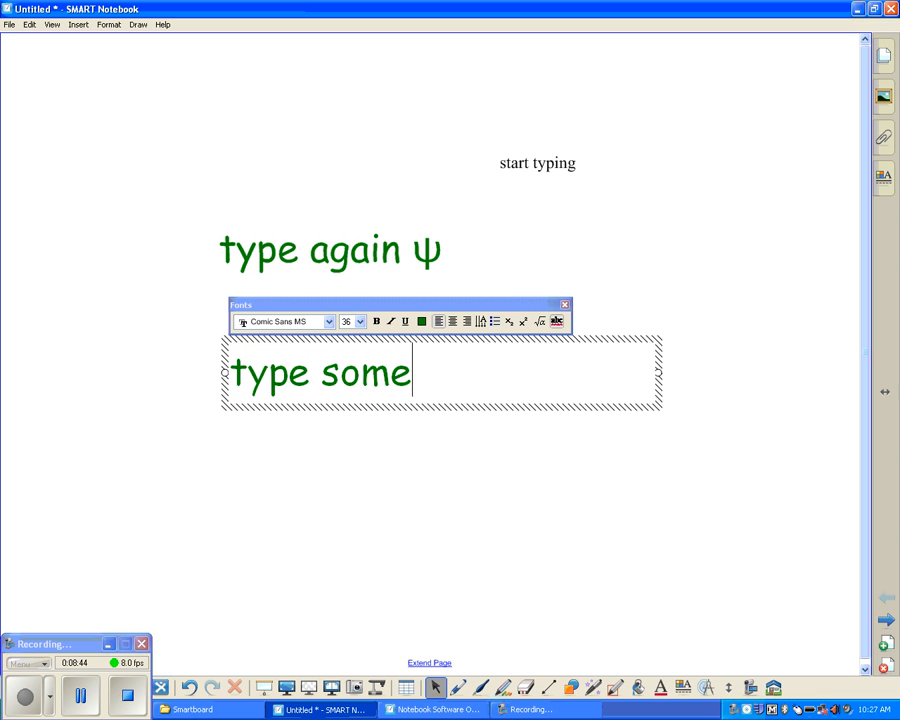
pyautogui.write('thing esl')
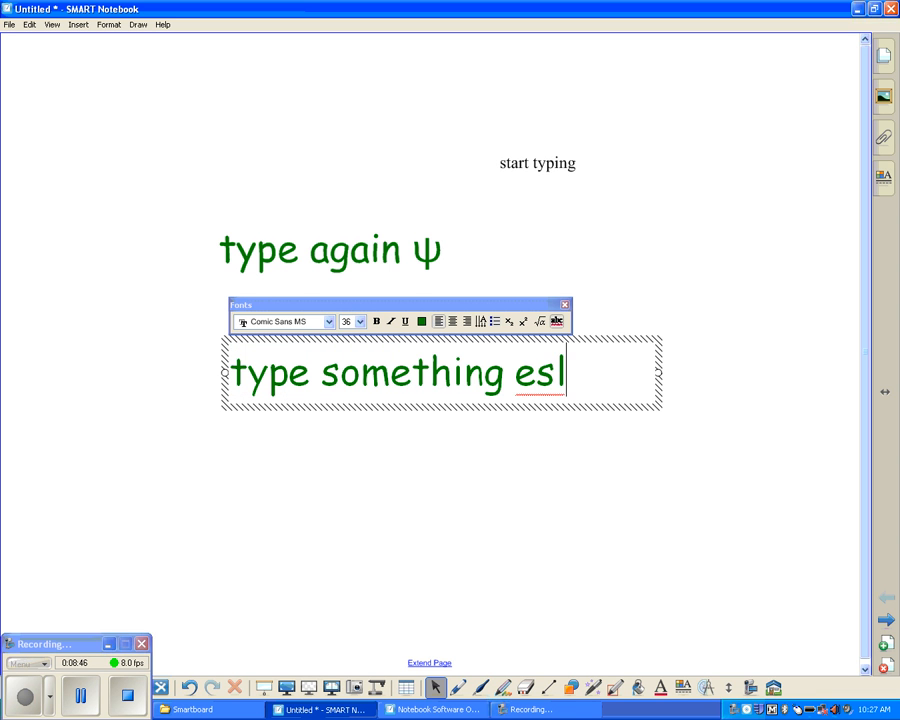
pyautogui.press('BackSpace')
pyautogui.press('BackSpace')
pyautogui.write('lse')
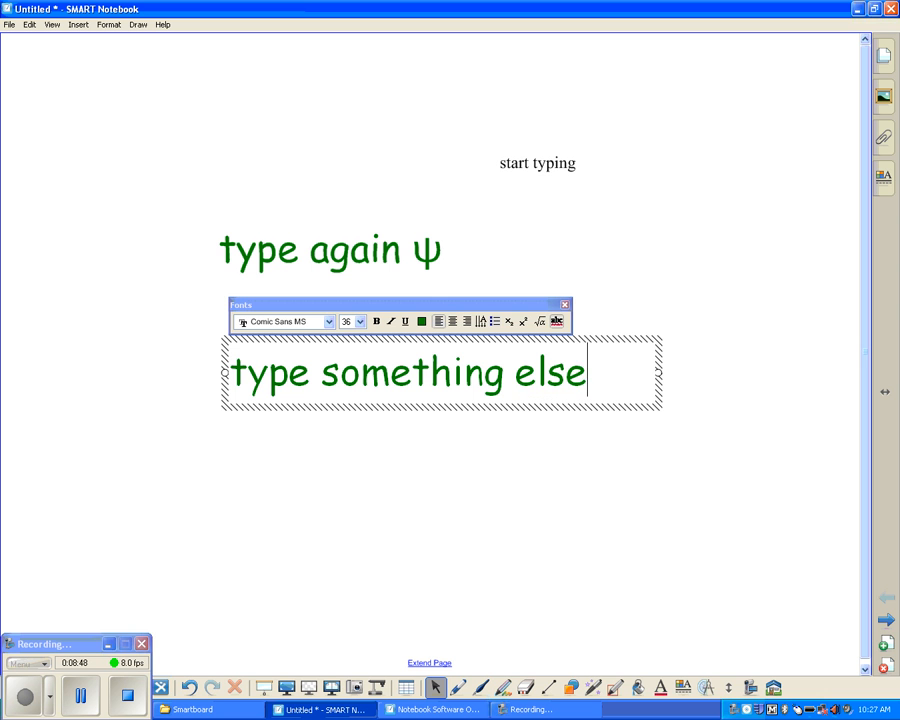
pyautogui.click(428, 438)
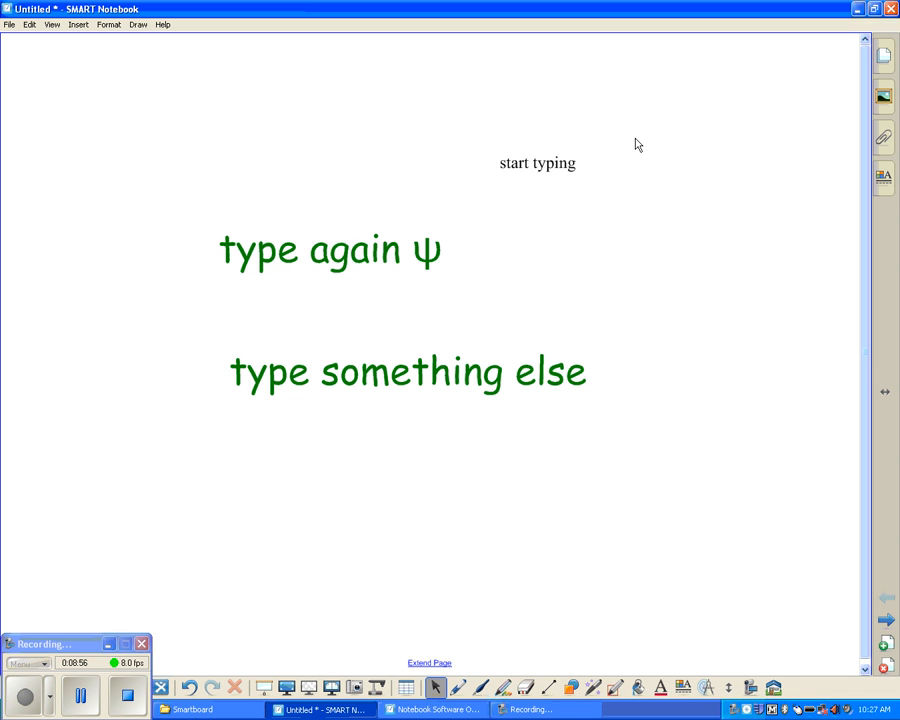
# Delete the black "start typing" text object
pyautogui.moveTo(636, 135); pyautogui.dragTo(522, 178)
pyautogui.press('Delete')
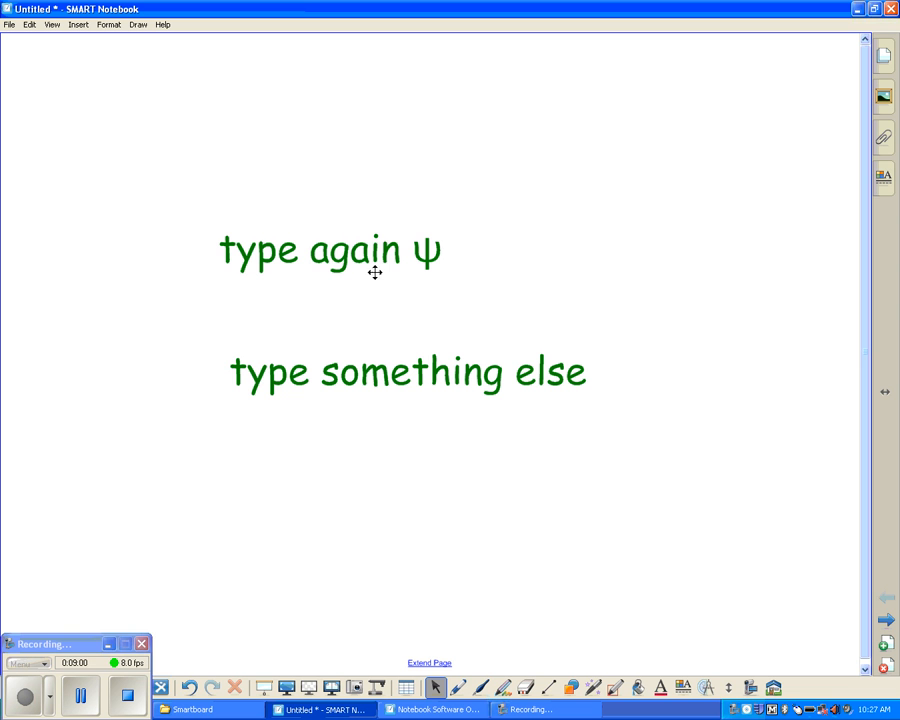
# Copy the "type something else" text, paste it on the page, and place the copy just below the original
pyautogui.click(401, 383)
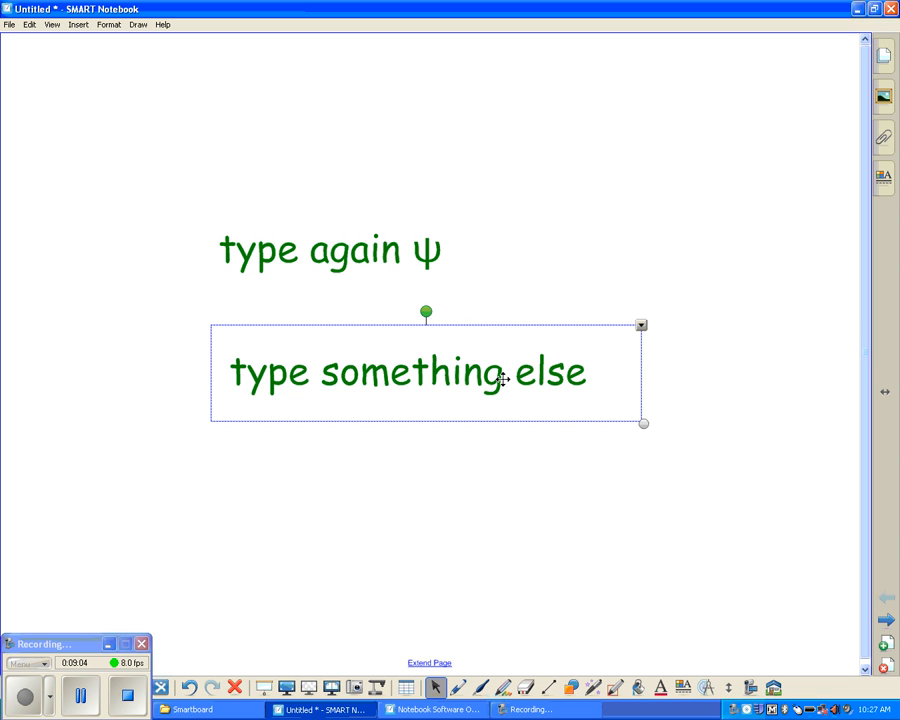
pyautogui.click(643, 327)
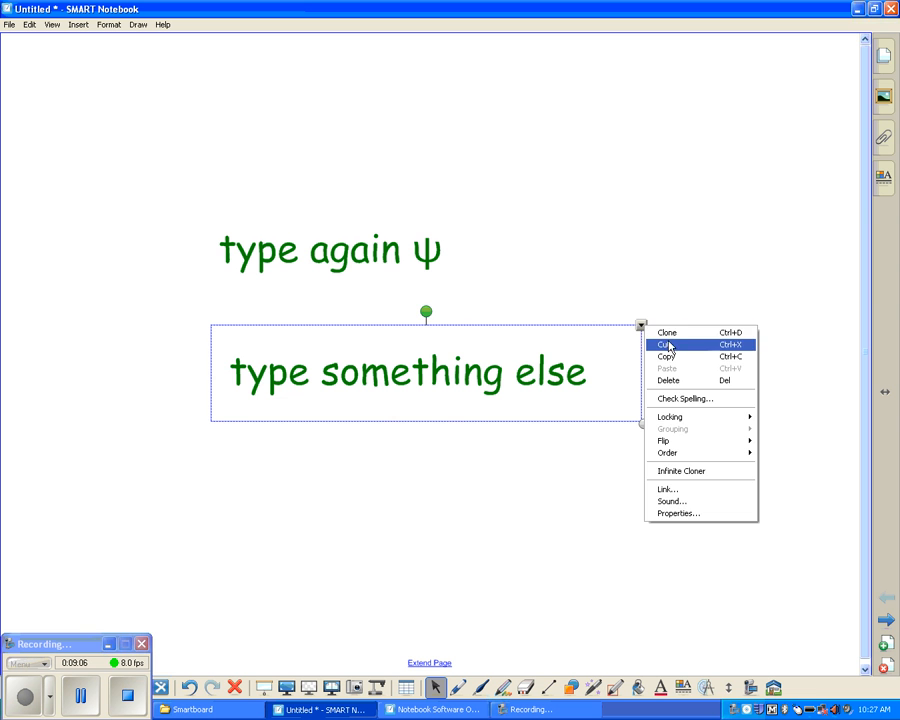
pyautogui.click(673, 360)
pyautogui.rightClick(615, 208)
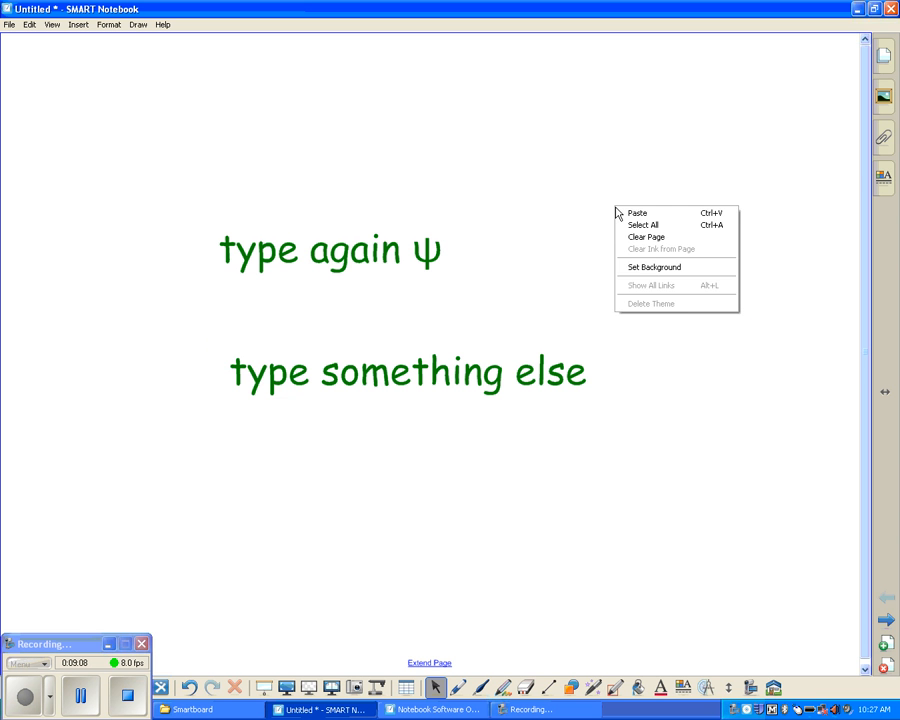
pyautogui.click(641, 210)
pyautogui.moveTo(583, 223); pyautogui.dragTo(320, 461)
# Clone the lower "type something else" text and delete the resulting clone
pyautogui.click(589, 411)
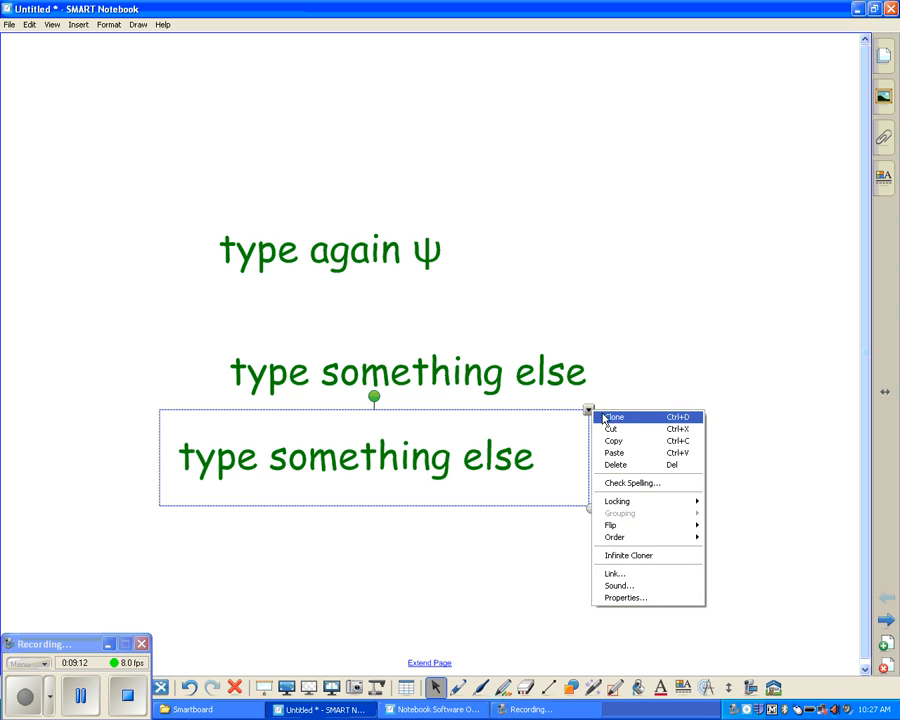
pyautogui.click(614, 418)
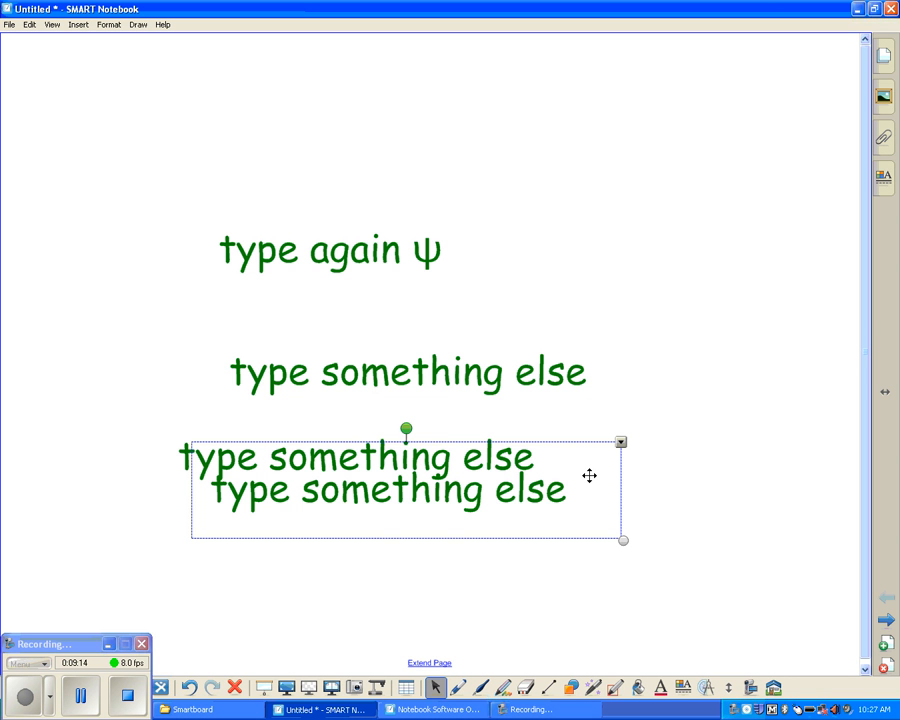
pyautogui.press('Delete')
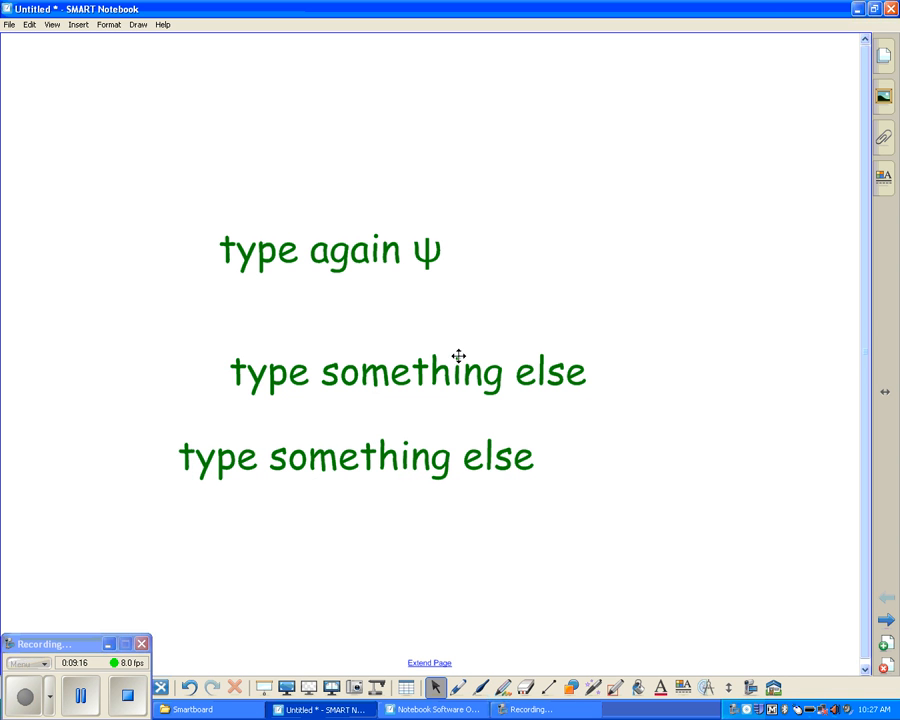
# Move the upper "type something else" text slightly up and to the left, and delete the lower copy
pyautogui.moveTo(410, 357); pyautogui.dragTo(350, 346)
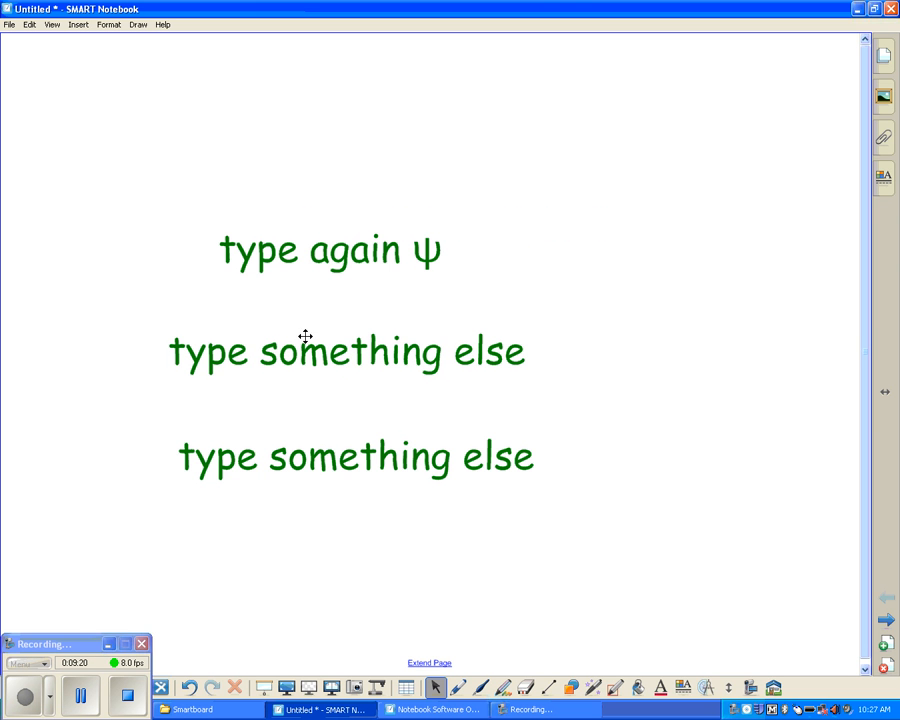
pyautogui.click(366, 467)
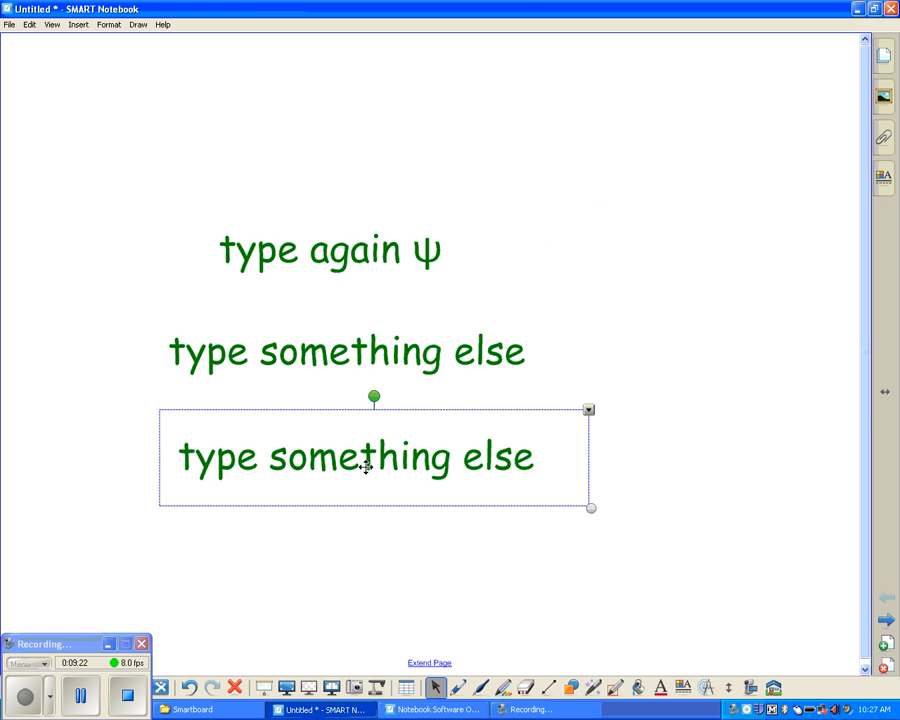
pyautogui.press('Delete')
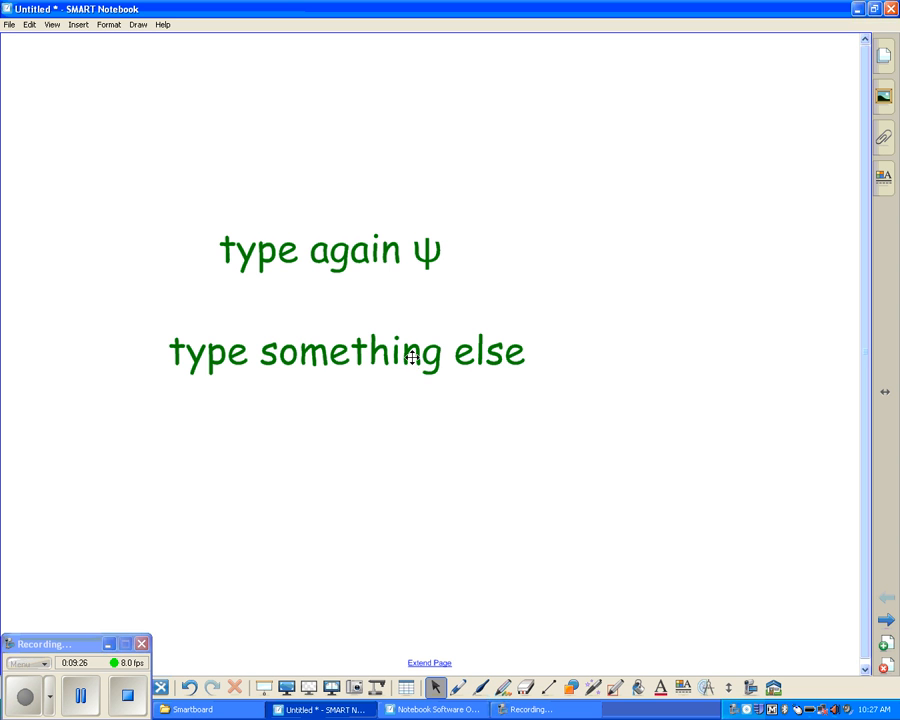
# Open "type something else" for editing and pull the word "type" out as a separate text object below it
pyautogui.click(339, 352)
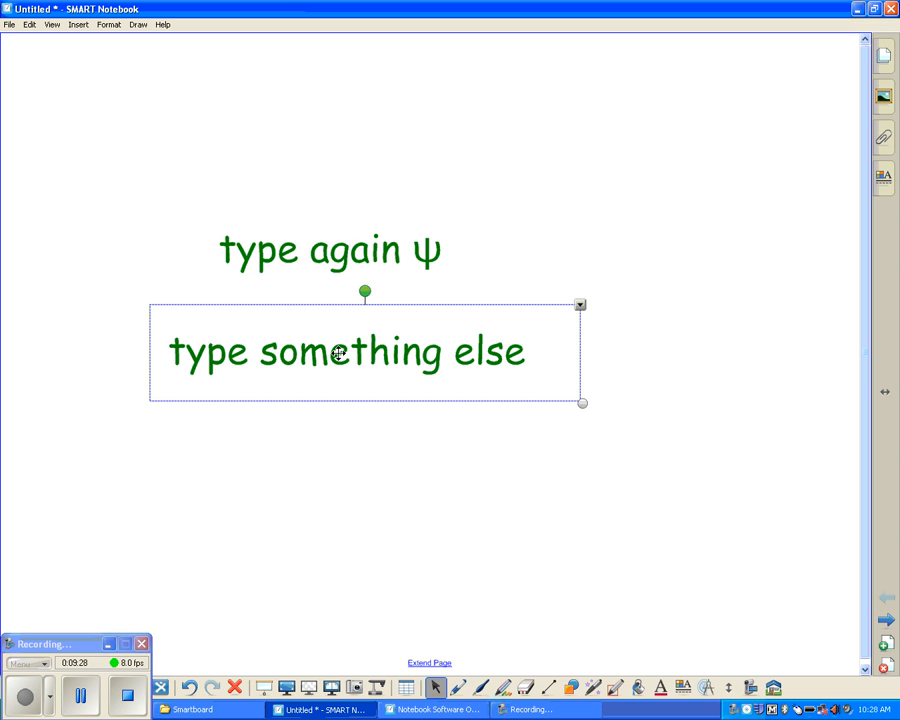
pyautogui.click(342, 421)
pyautogui.doubleClick(339, 354)
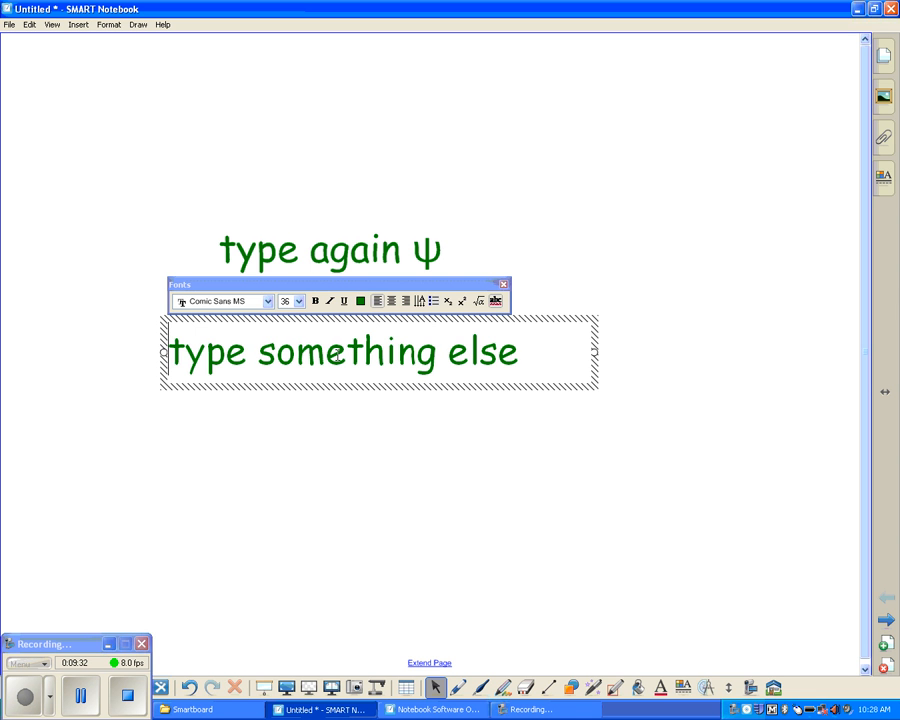
pyautogui.moveTo(171, 352); pyautogui.dragTo(240, 352)
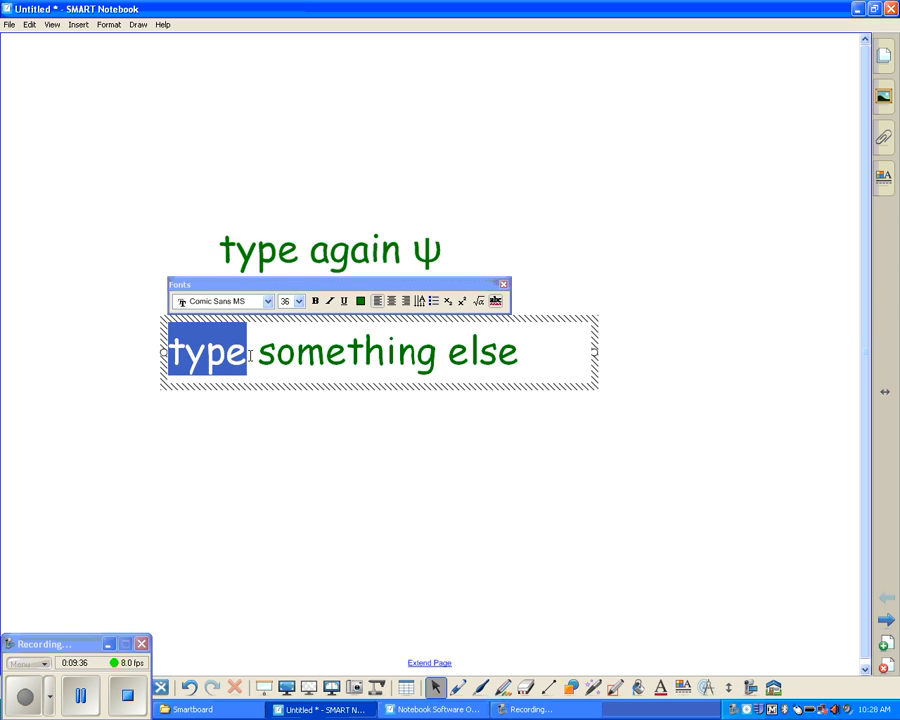
pyautogui.moveTo(232, 347); pyautogui.dragTo(222, 488)
# Pull "something" and "else" out of the sentence as separate text objects, placed in a row beside the separated "type"
pyautogui.click(290, 361)
pyautogui.click(284, 352)
pyautogui.moveTo(325, 352); pyautogui.dragTo(431, 351)
pyautogui.moveTo(350, 358); pyautogui.dragTo(352, 480)
pyautogui.click(449, 354)
pyautogui.moveTo(452, 352); pyautogui.dragTo(564, 454)
pyautogui.click(590, 412)
pyautogui.moveTo(372, 448); pyautogui.dragTo(432, 458)
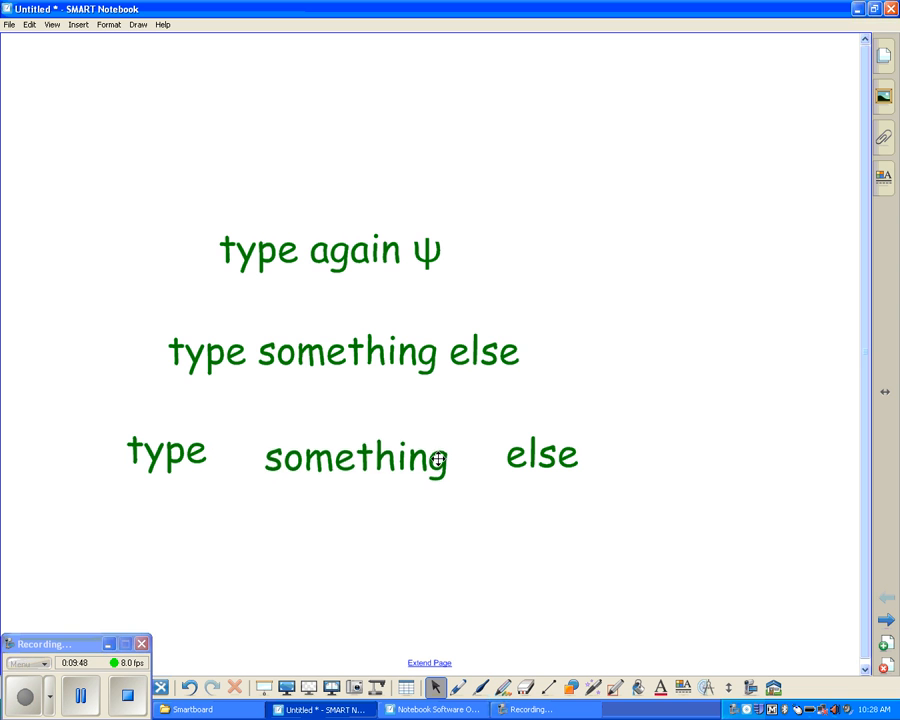
# Rearrange the separate words "type", "something" and "else" individually, ending in a level row below the full sentence
pyautogui.click(509, 349)
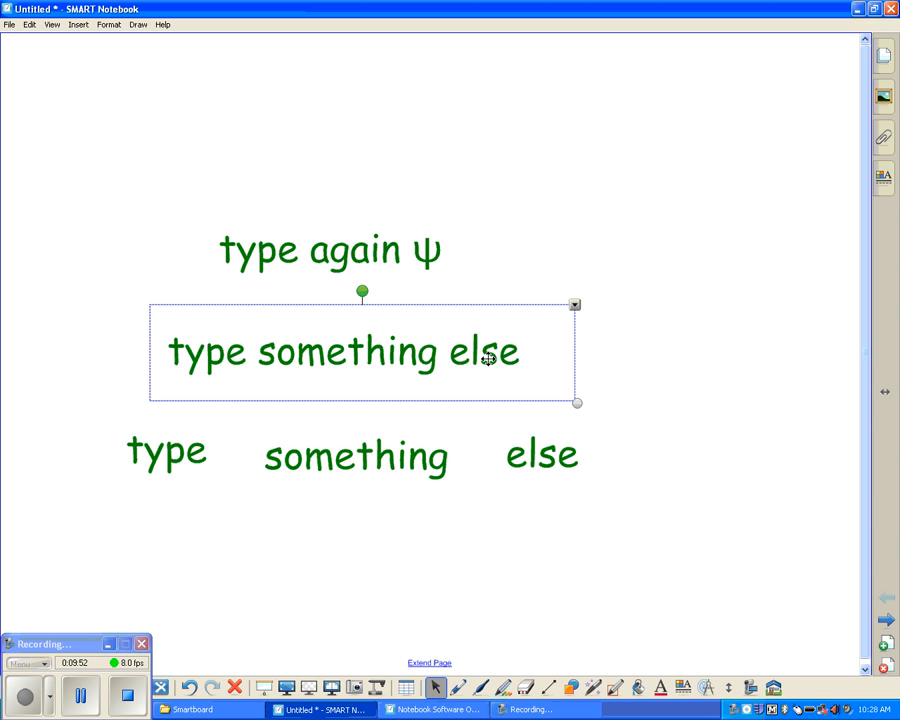
pyautogui.moveTo(195, 460); pyautogui.dragTo(218, 480)
pyautogui.moveTo(343, 456); pyautogui.dragTo(368, 432)
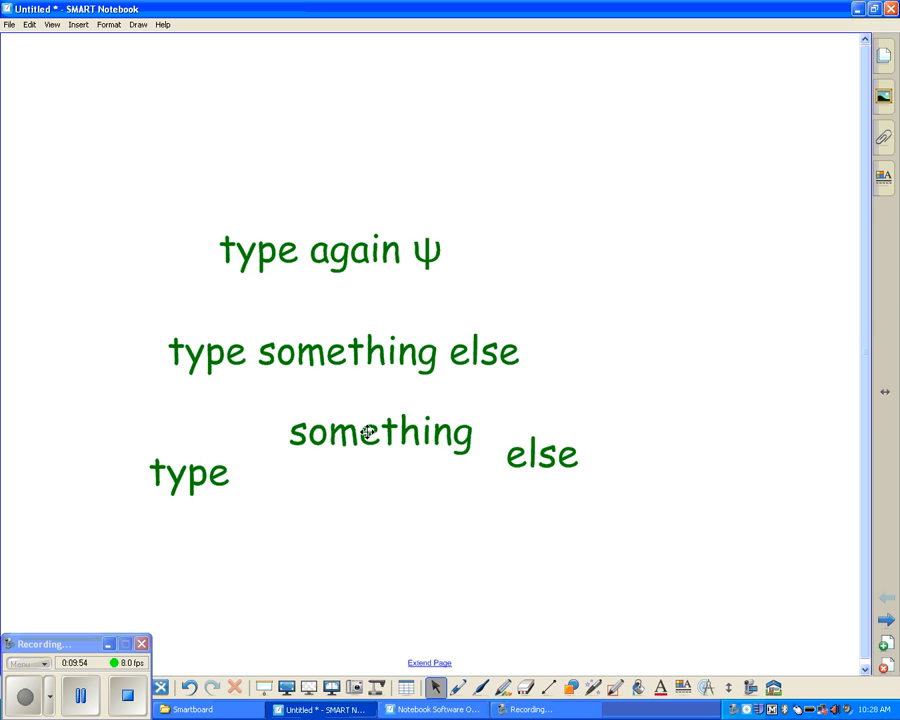
pyautogui.moveTo(542, 442); pyautogui.dragTo(560, 452)
pyautogui.moveTo(424, 446); pyautogui.dragTo(346, 498)
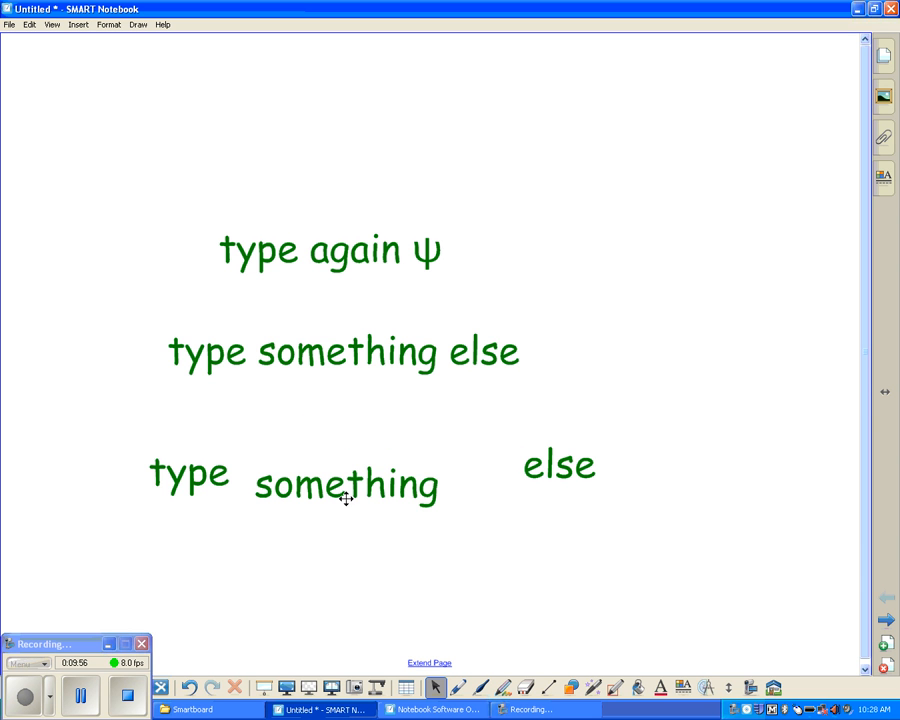
pyautogui.moveTo(196, 474); pyautogui.dragTo(184, 458)
pyautogui.moveTo(346, 484); pyautogui.dragTo(347, 459)
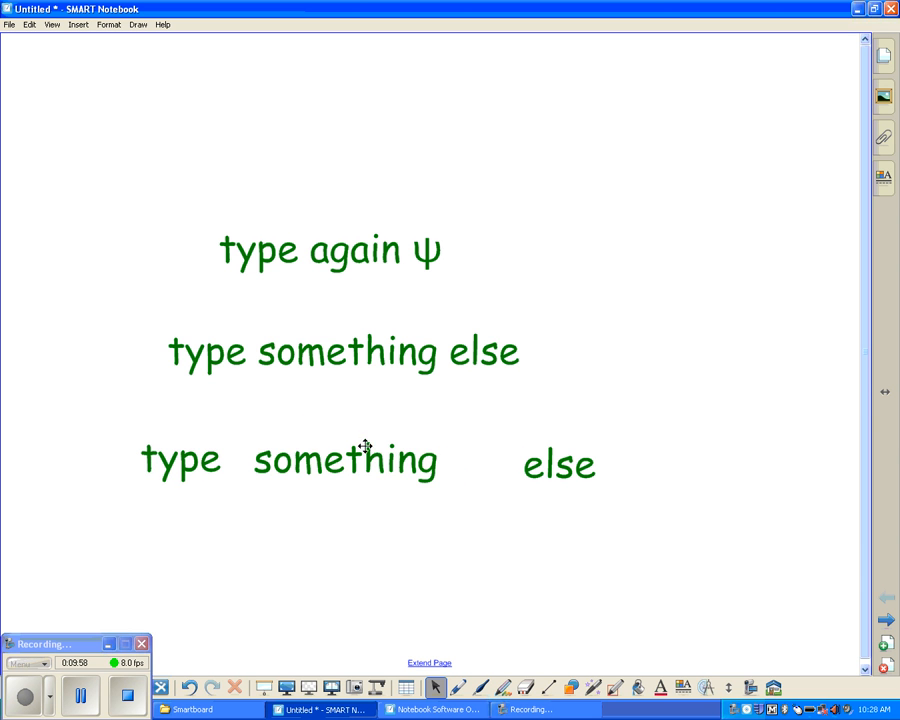
pyautogui.moveTo(528, 458)
pyautogui.mouseDown()
pyautogui.moveTo(528, 438)
pyautogui.moveTo(504, 452)
pyautogui.moveTo(516, 449)
pyautogui.mouseUp()
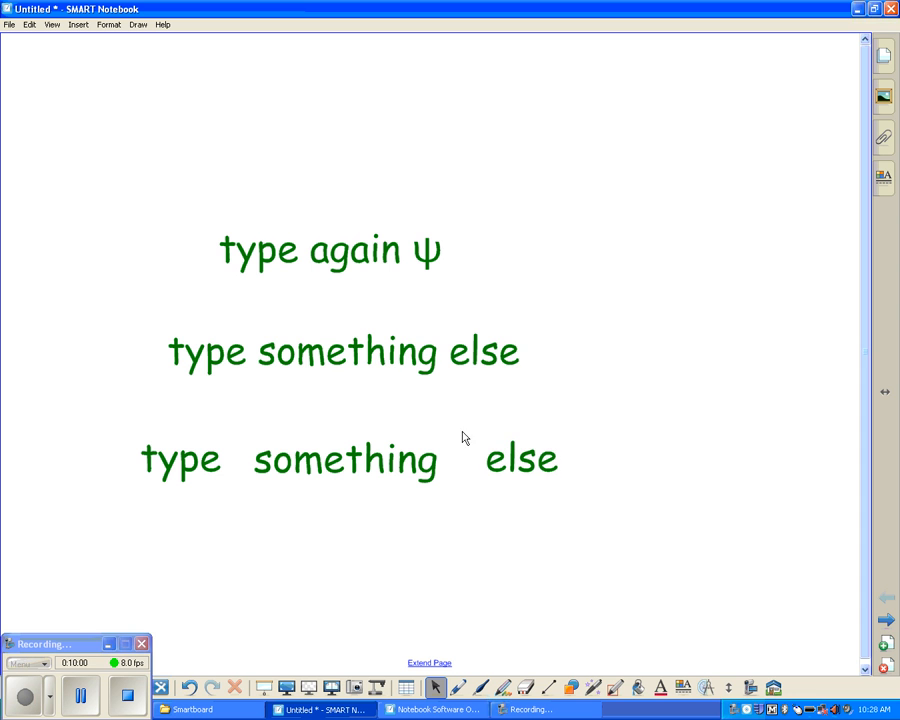
# Delete the full "type something else" sentence and move the three separate words slightly higher on the page
pyautogui.click(349, 347)
pyautogui.press('Delete')
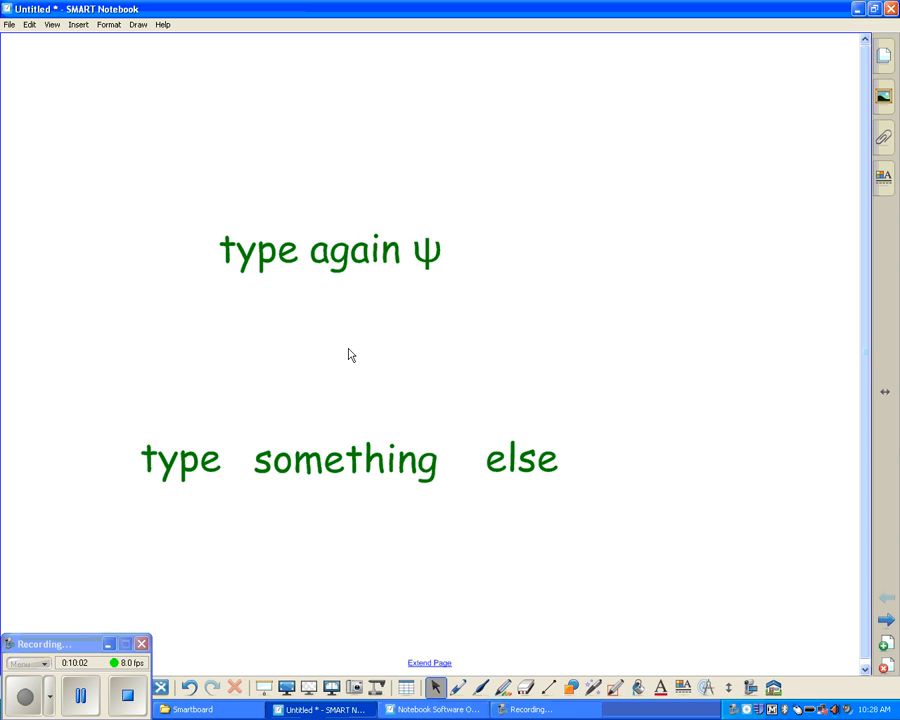
pyautogui.moveTo(270, 457); pyautogui.dragTo(288, 430)
pyautogui.moveTo(195, 465); pyautogui.dragTo(195, 435)
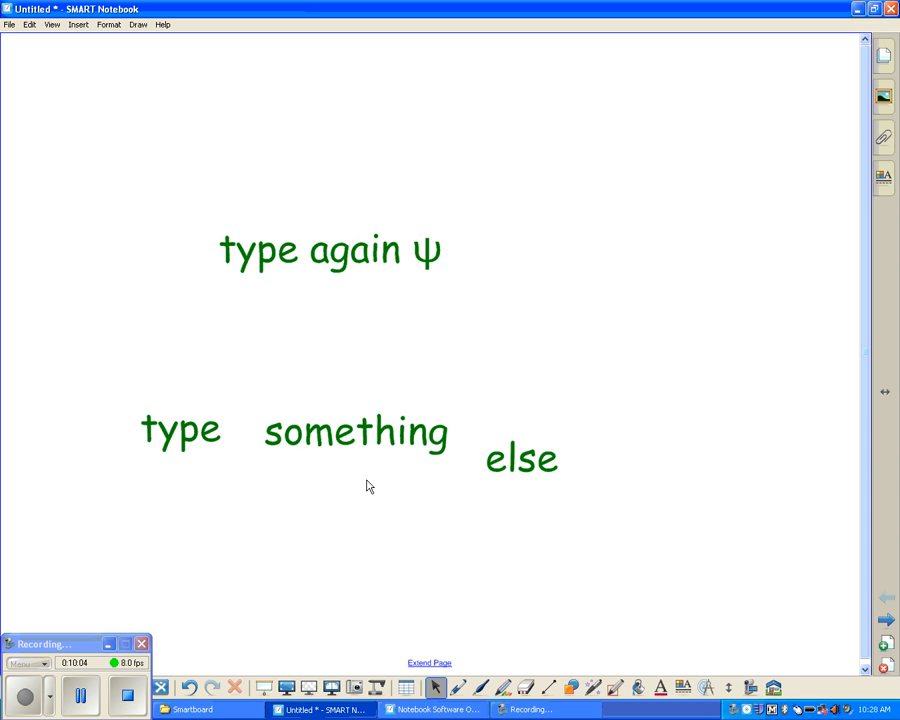
pyautogui.moveTo(540, 456); pyautogui.dragTo(557, 437)
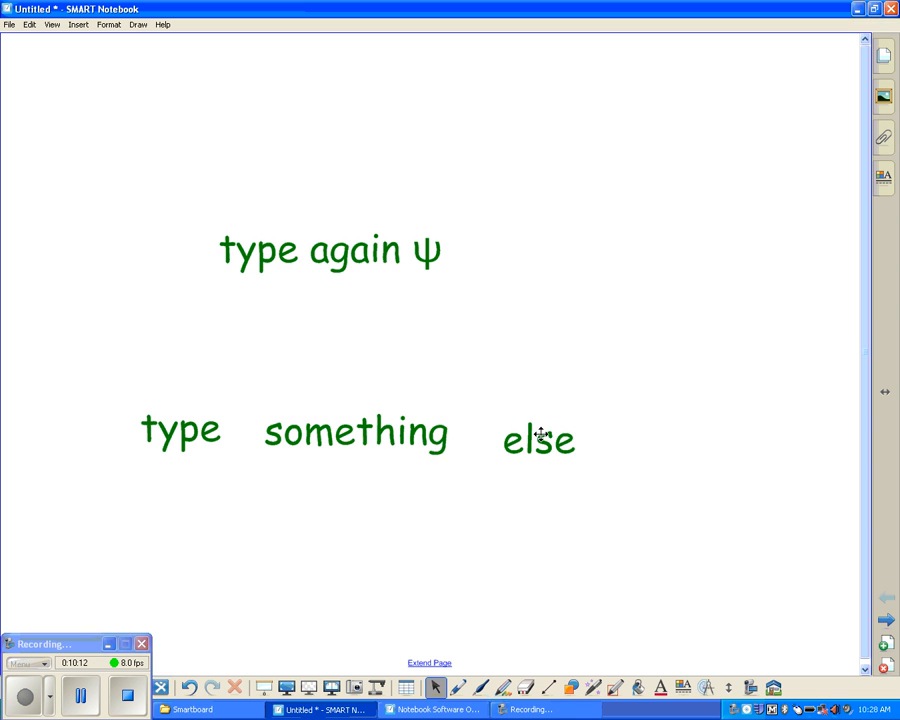
pyautogui.moveTo(416, 432)
pyautogui.mouseDown()
pyautogui.moveTo(526, 331)
pyautogui.moveTo(669, 275)
pyautogui.moveTo(444, 346)
pyautogui.moveTo(412, 374)
pyautogui.moveTo(408, 440)
pyautogui.mouseUp()
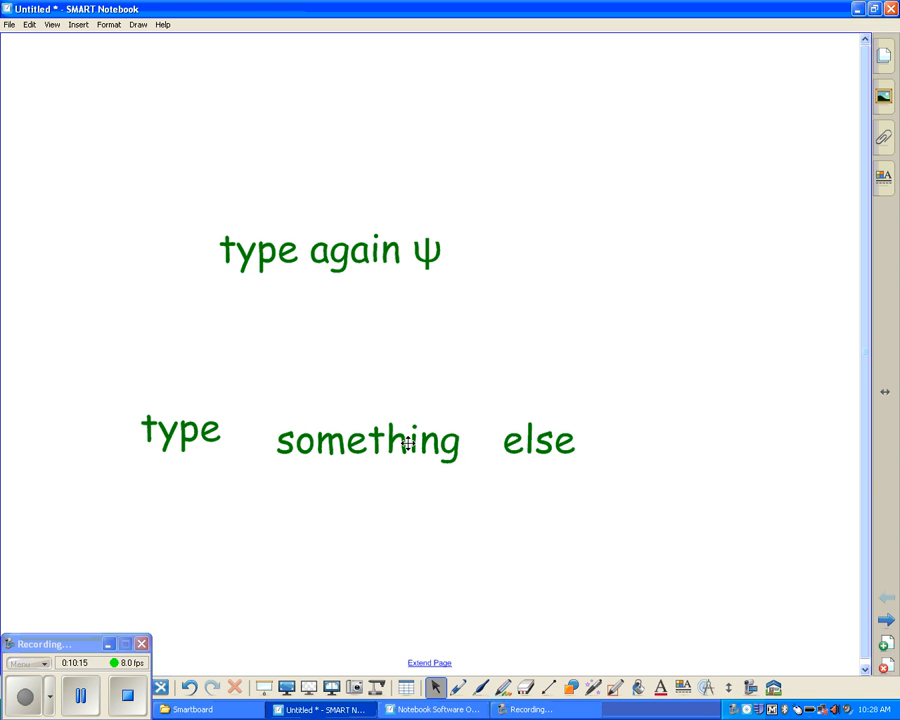
pyautogui.click(352, 241)
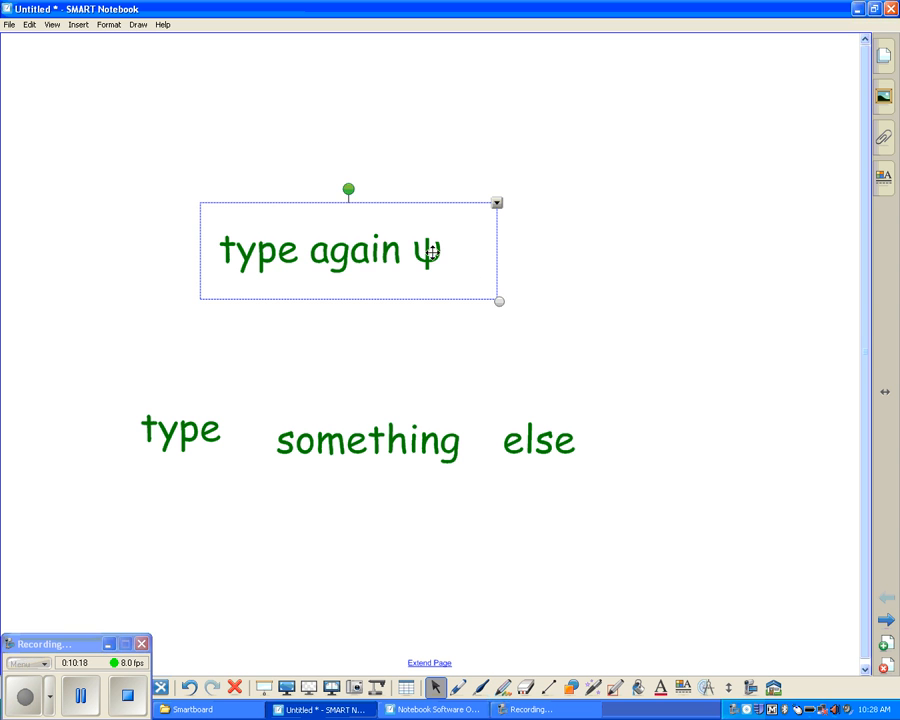
pyautogui.doubleClick(258, 248)
pyautogui.moveTo(225, 249); pyautogui.dragTo(478, 249)
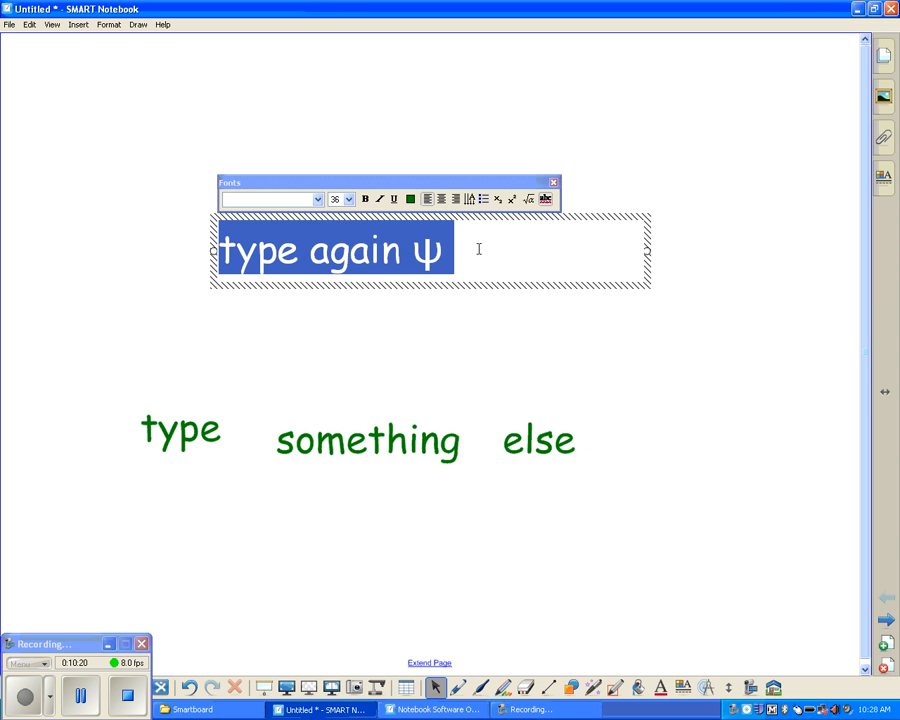
pyautogui.click(351, 203)
pyautogui.click(351, 203)
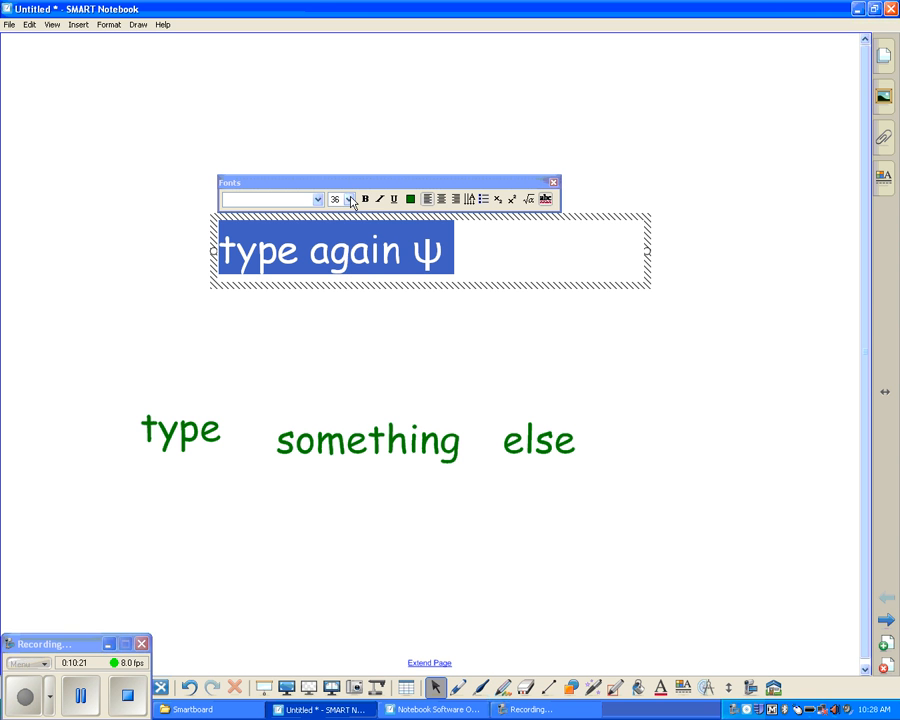
pyautogui.click(368, 310)
# Enlarge the "type again ψ" text object to about one and a half times its size and move it up and left
pyautogui.click(355, 249)
pyautogui.moveTo(499, 301); pyautogui.dragTo(640, 336)
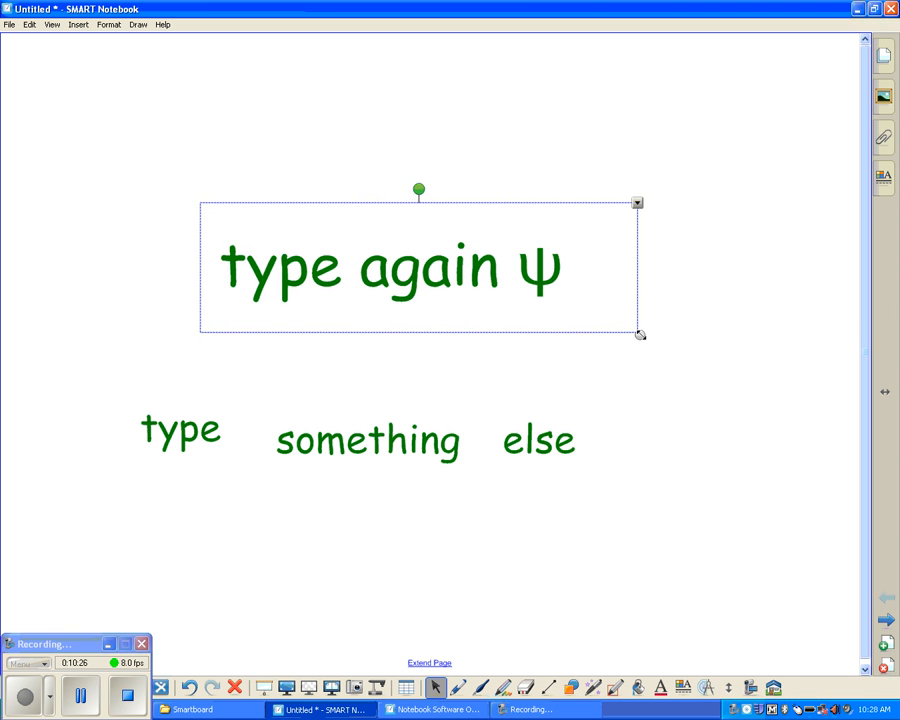
pyautogui.moveTo(405, 268); pyautogui.dragTo(346, 192)
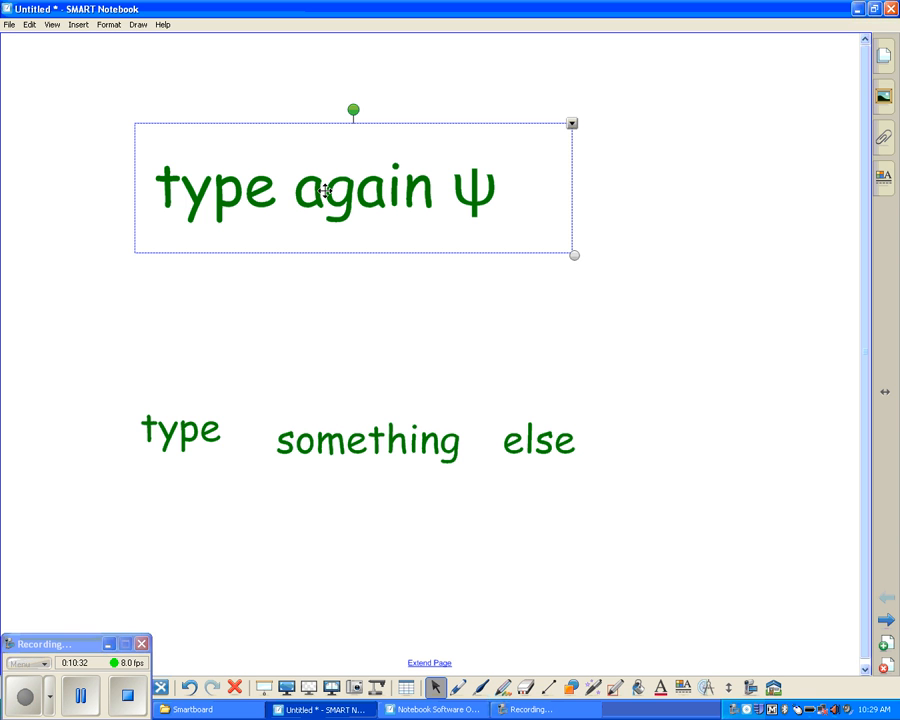
# Pull the word "again" out of "type again ψ" as a separate text object below it
pyautogui.doubleClick(312, 189)
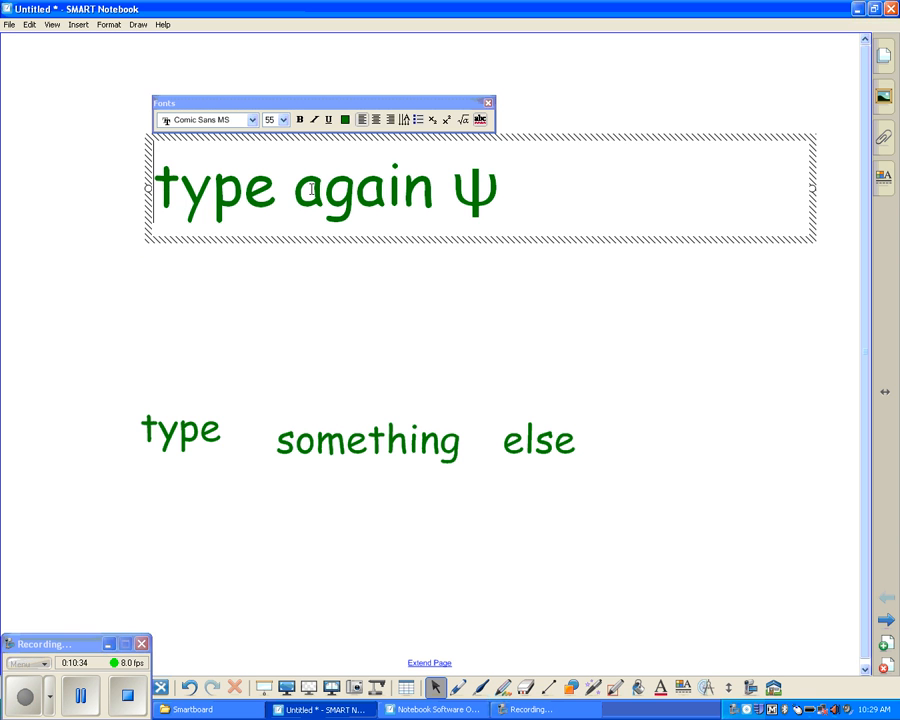
pyautogui.moveTo(294, 189); pyautogui.dragTo(434, 189)
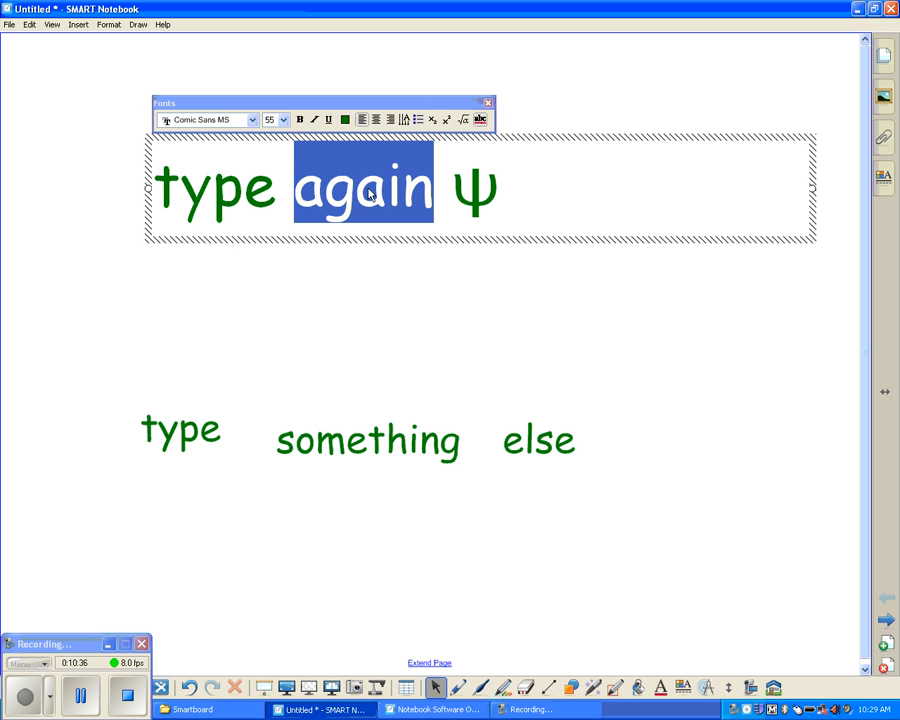
pyautogui.moveTo(369, 193); pyautogui.dragTo(418, 319)
pyautogui.click(496, 315)
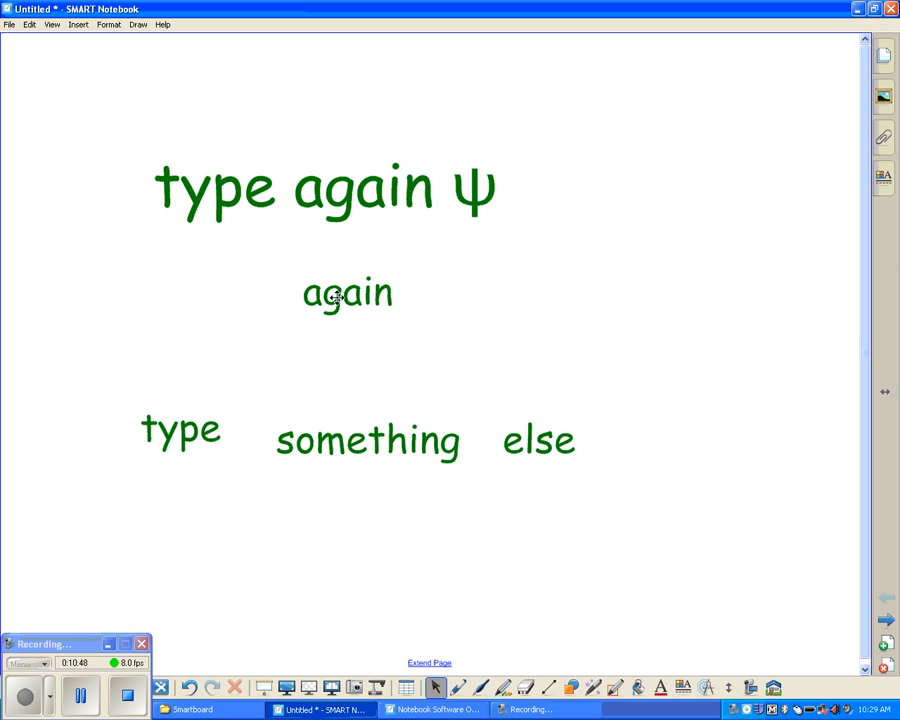
# Move the "type again ψ" text up and to the right, and place the separate word "again" above the small word "type"
pyautogui.moveTo(342, 201); pyautogui.dragTo(373, 177)
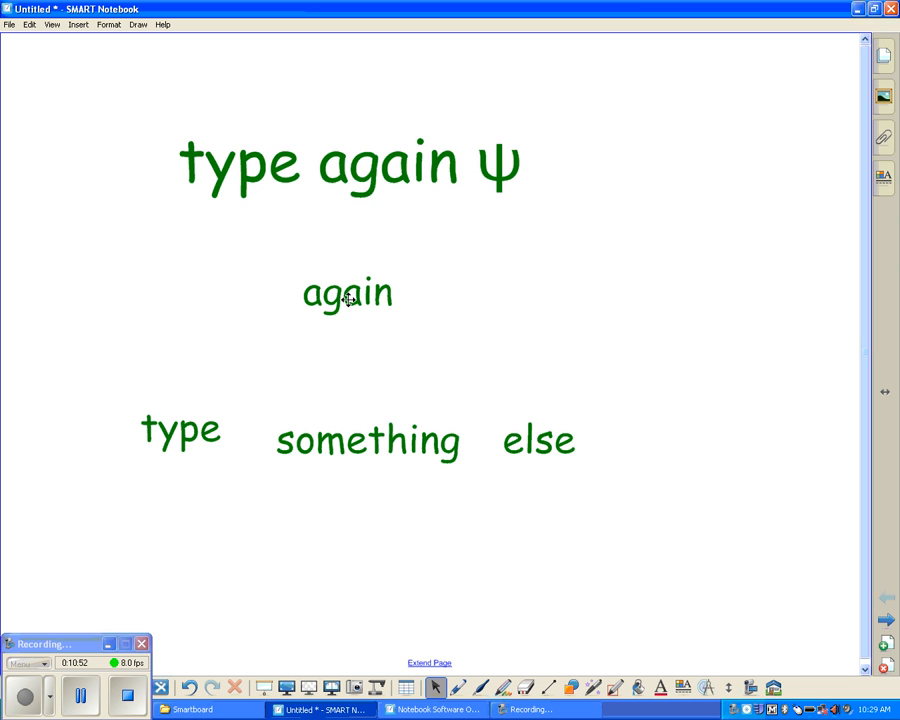
pyautogui.moveTo(348, 298); pyautogui.dragTo(191, 312)
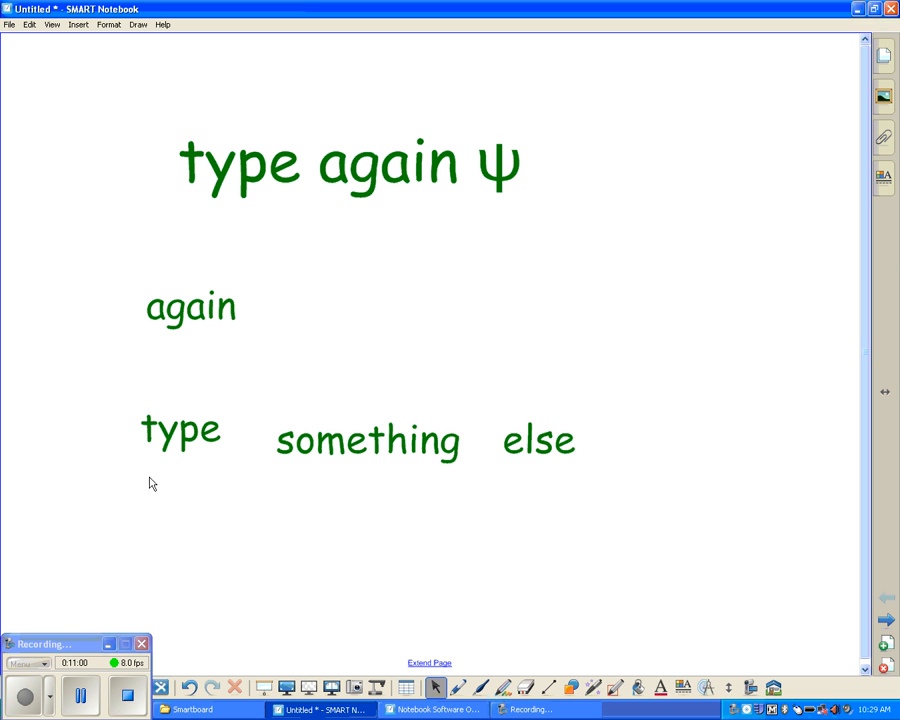
# Select the four small words together and deselect them, and highlight the text inside the separate "again" object before leaving it
pyautogui.moveTo(126, 495); pyautogui.dragTo(603, 295)
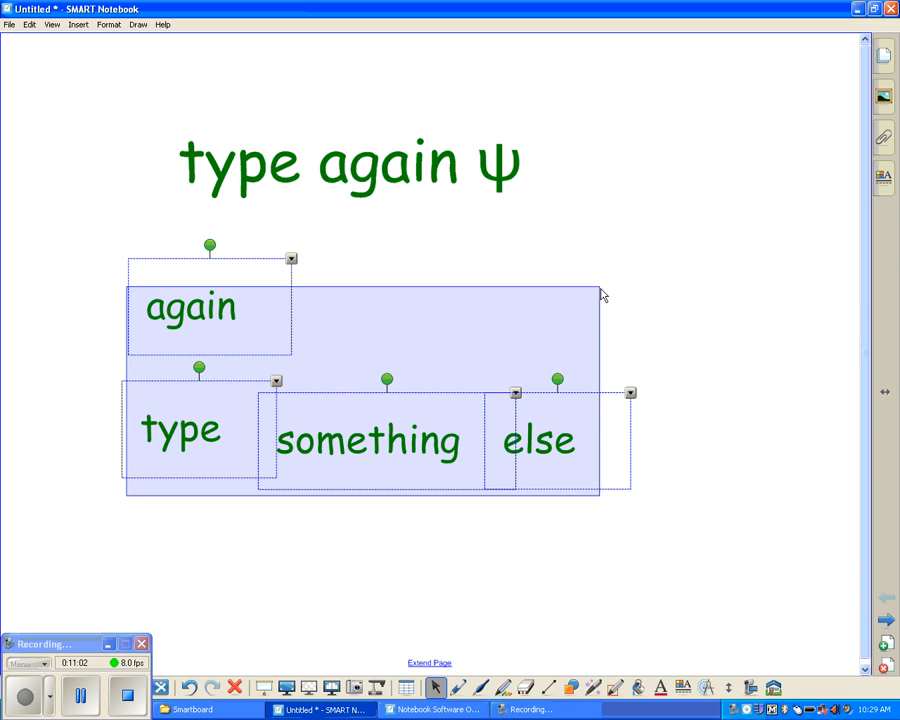
pyautogui.click(374, 516)
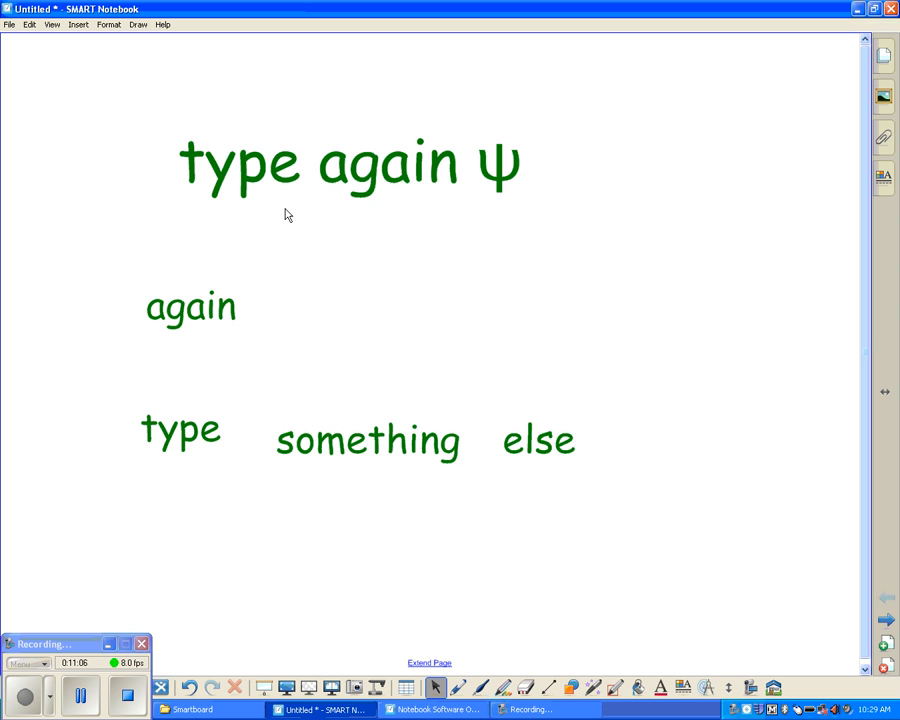
pyautogui.doubleClick(206, 295)
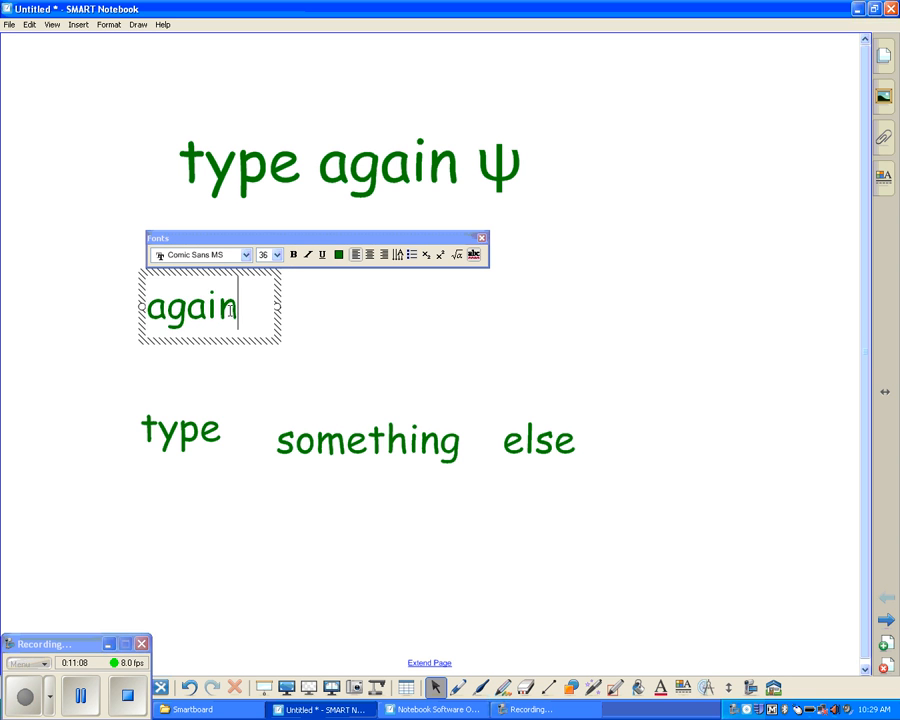
pyautogui.doubleClick(206, 300)
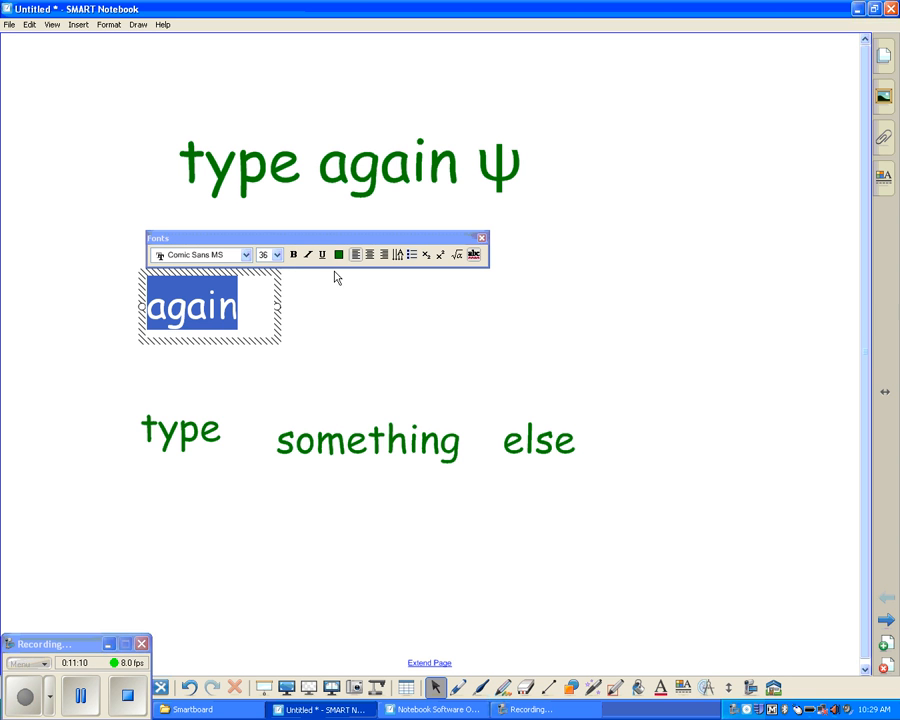
pyautogui.click(365, 328)
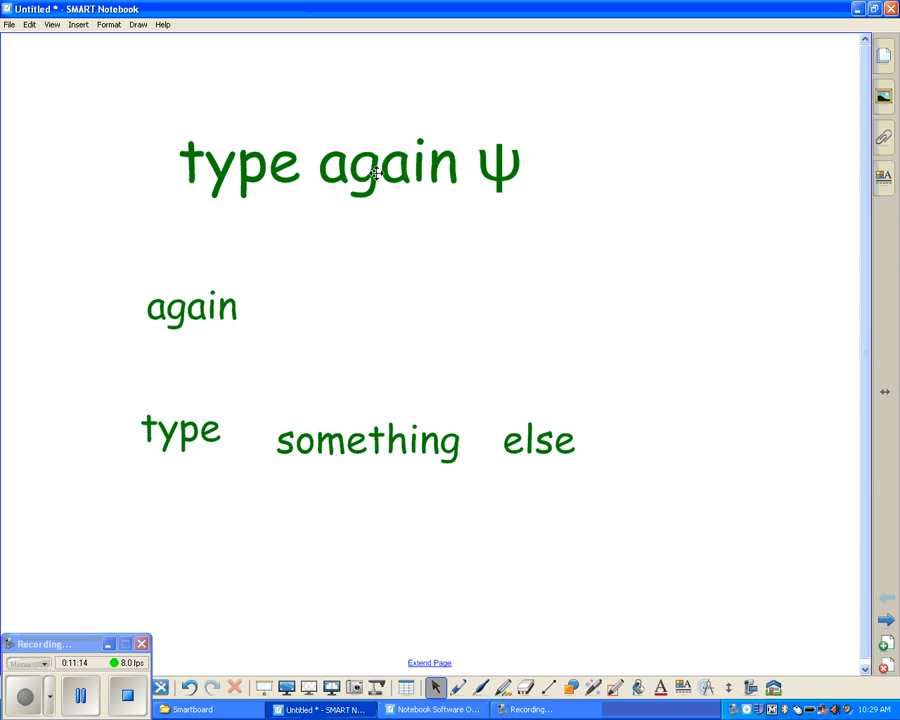
# Move "type again ψ" to the page's upper left and line up "again", "something", "else" and "type" in one row below it
pyautogui.moveTo(370, 174); pyautogui.dragTo(259, 121)
pyautogui.moveTo(211, 305); pyautogui.dragTo(328, 240)
pyautogui.moveTo(398, 432); pyautogui.dragTo(484, 230)
pyautogui.moveTo(516, 422); pyautogui.dragTo(625, 231)
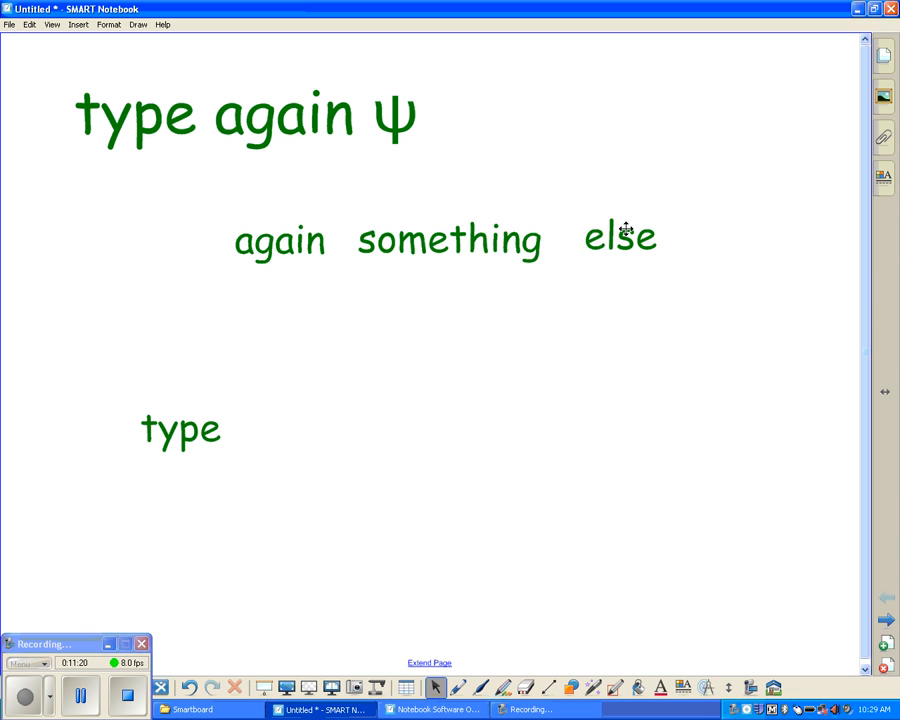
pyautogui.moveTo(185, 443); pyautogui.dragTo(732, 252)
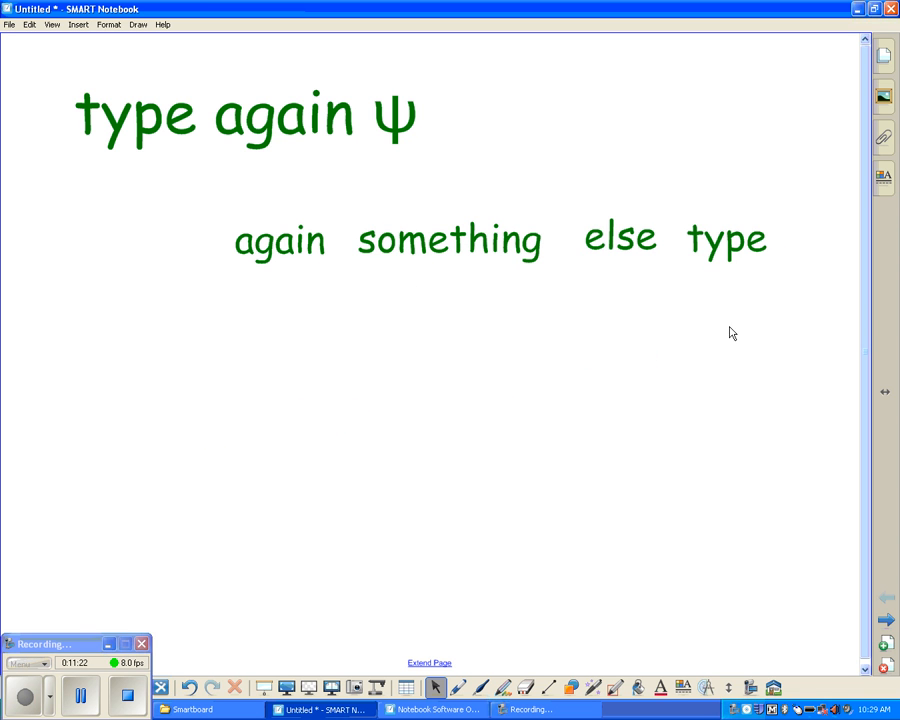